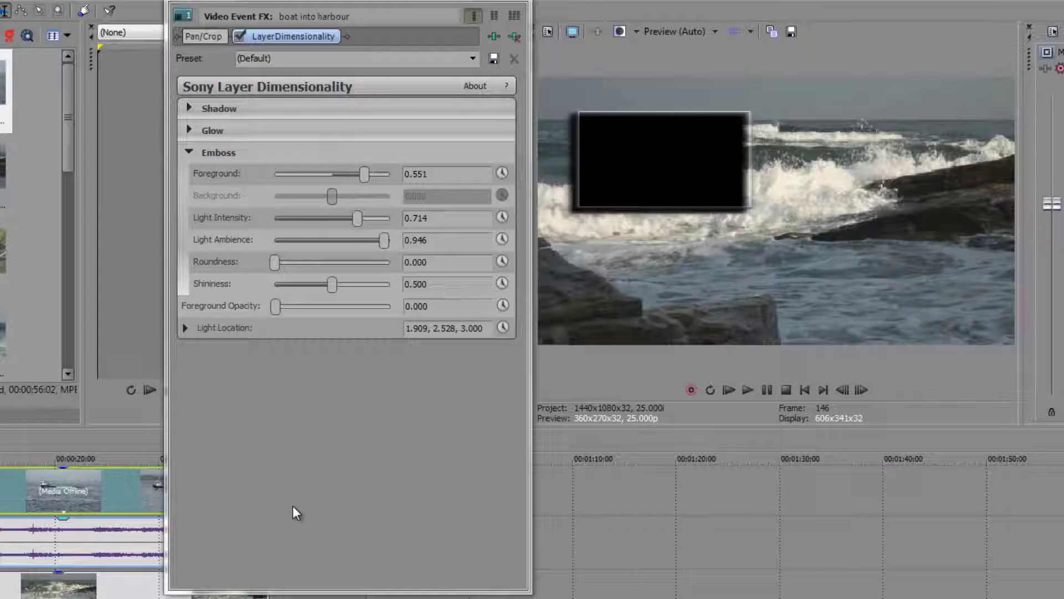
# Check the boat clip's Pan/Crop settings, then try full Roundness on the inset's edges.
pyautogui.click(205, 36)
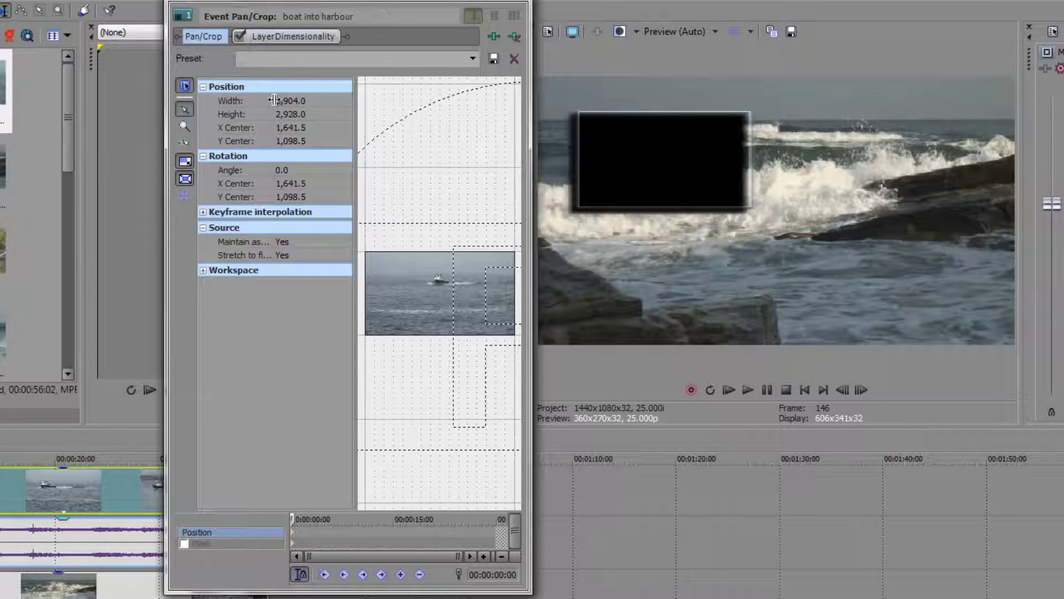
pyautogui.click(280, 34)
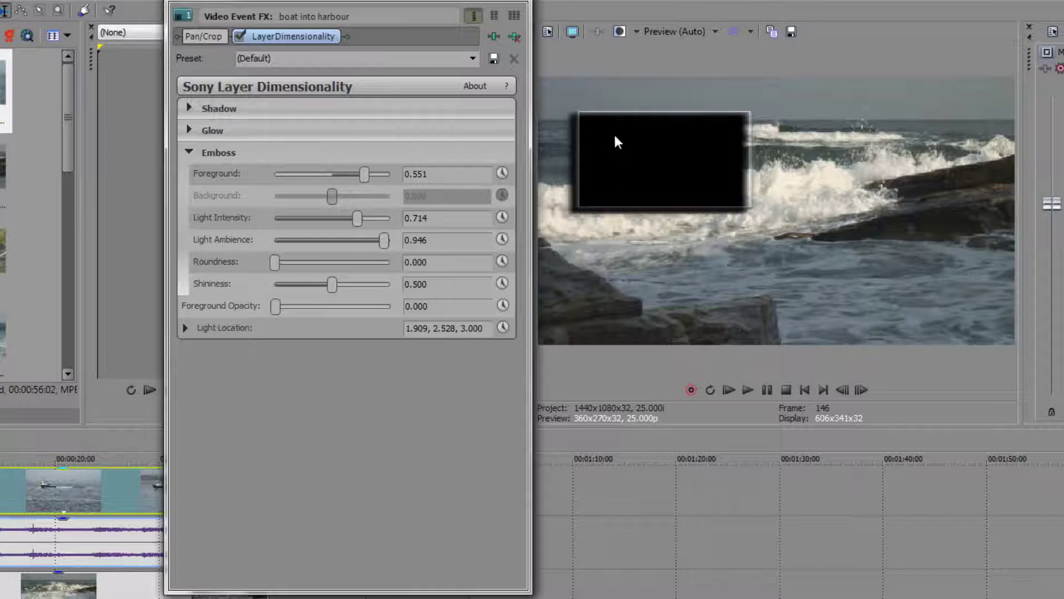
pyautogui.moveTo(275, 265)
pyautogui.mouseDown()
pyautogui.moveTo(391, 265)
pyautogui.moveTo(215, 274)
pyautogui.moveTo(433, 261)
pyautogui.moveTo(258, 267)
pyautogui.mouseUp()
# Animate both Foreground Opacity and Roundness, and enlarge the keyframe timeline.
pyautogui.click(503, 306)
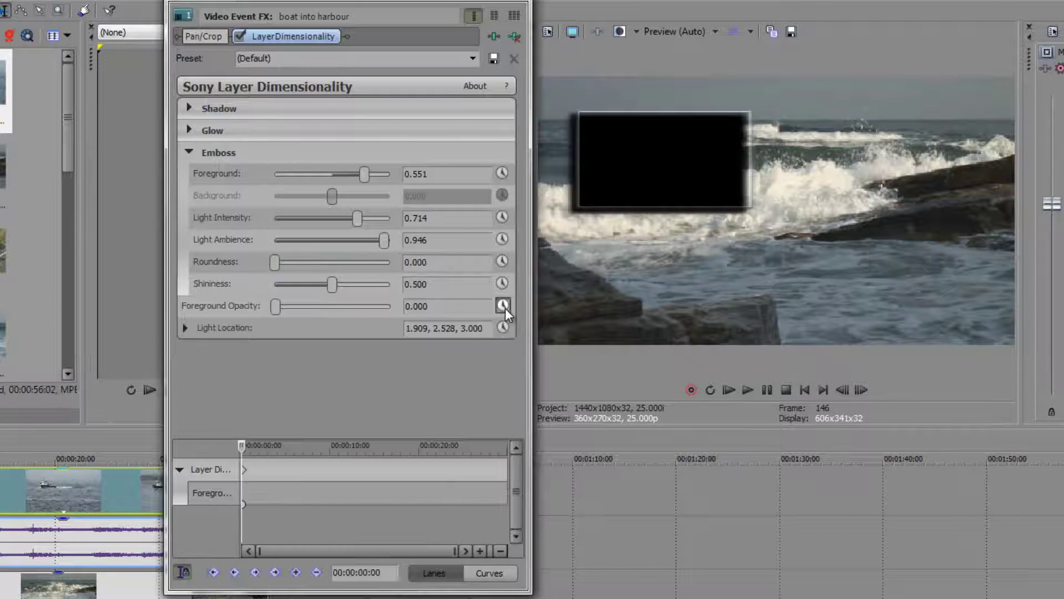
pyautogui.click(502, 260)
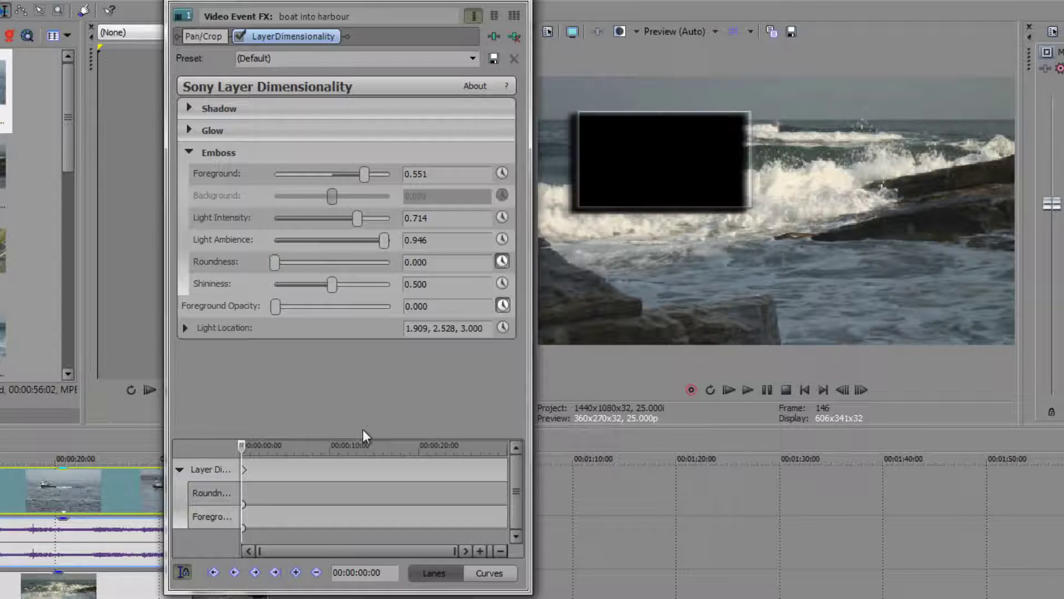
pyautogui.click(368, 352)
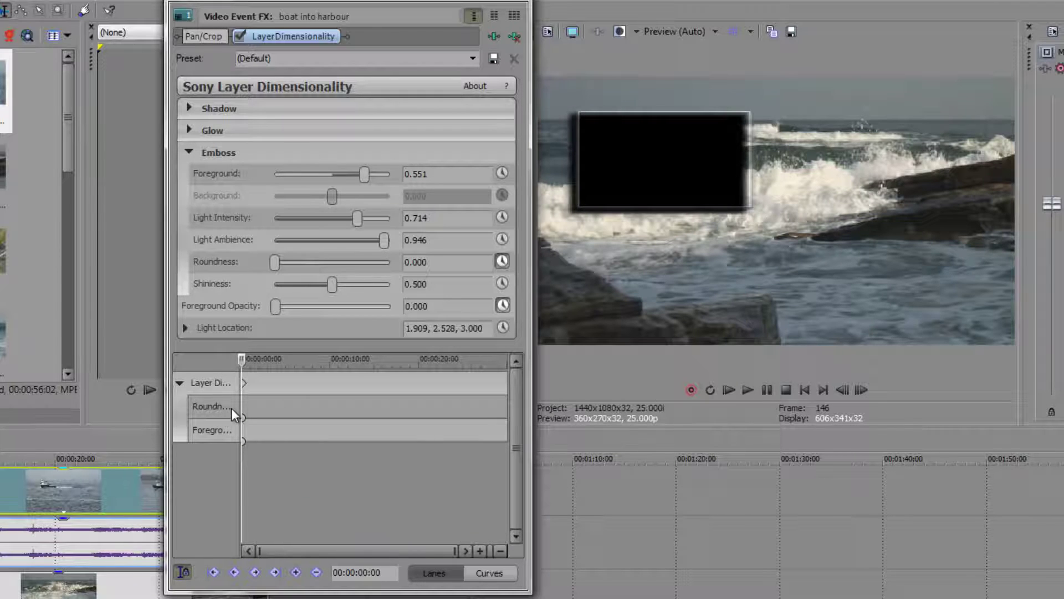
# Widen the lane names, select the Roundness lane, and move the playhead to 00:00:00:00.
pyautogui.moveTo(240, 406); pyautogui.dragTo(289, 405)
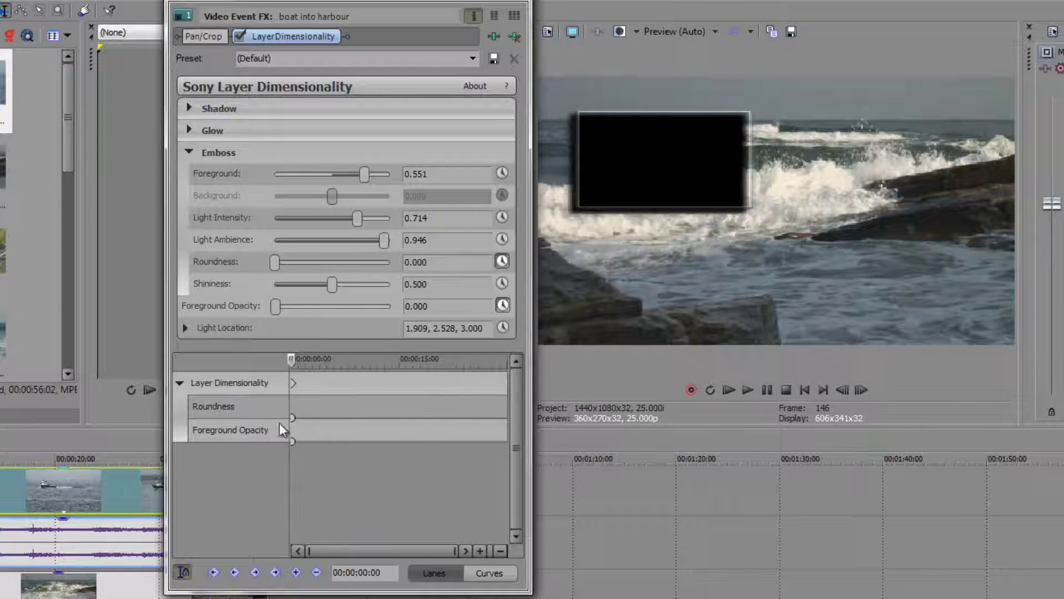
pyautogui.click(288, 399)
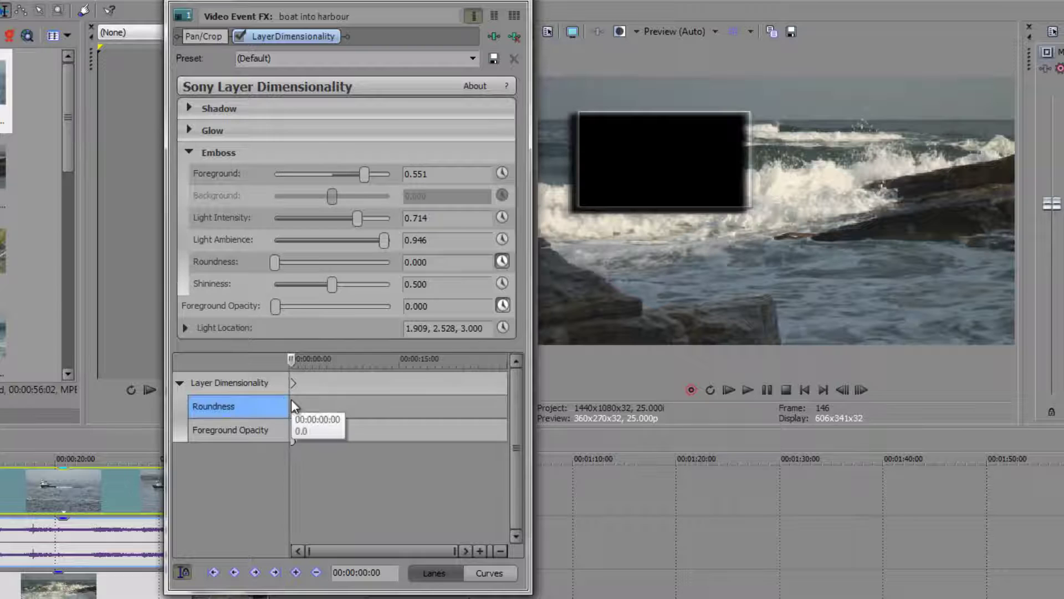
pyautogui.moveTo(291, 399); pyautogui.dragTo(273, 400)
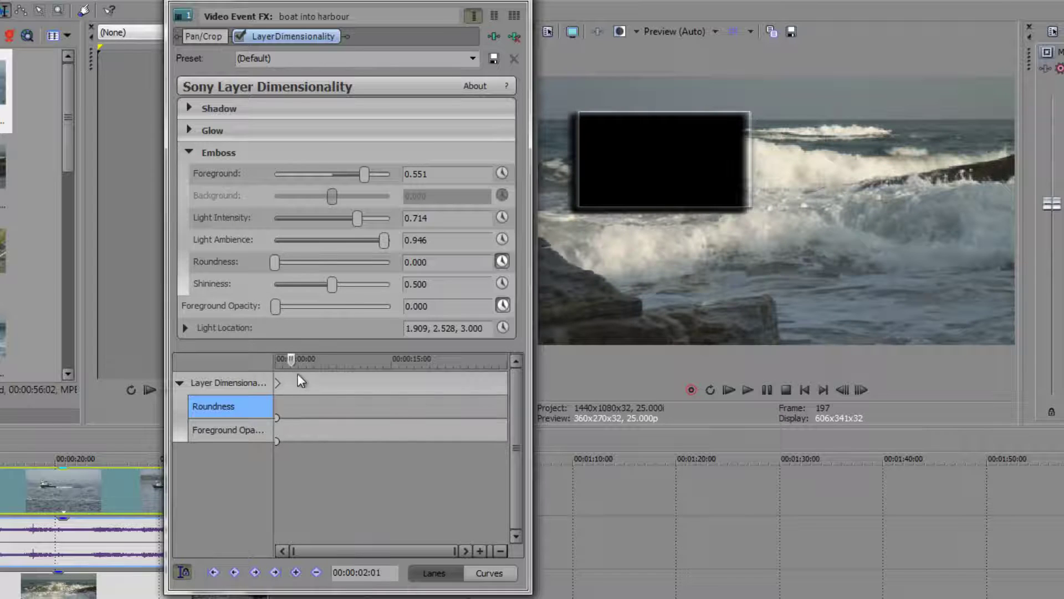
pyautogui.moveTo(294, 362); pyautogui.dragTo(249, 374)
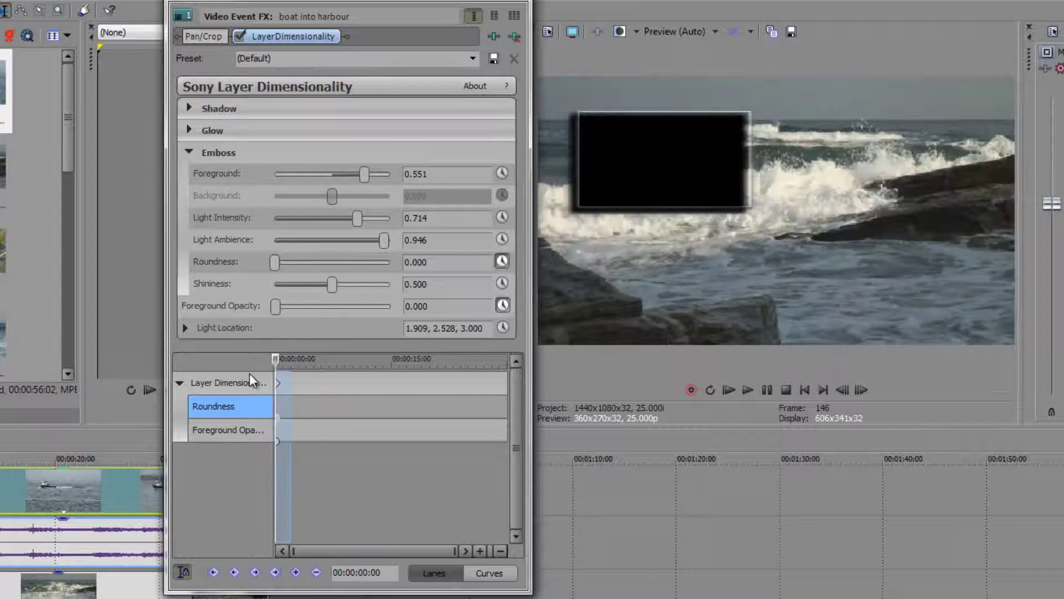
pyautogui.rightClick(276, 382)
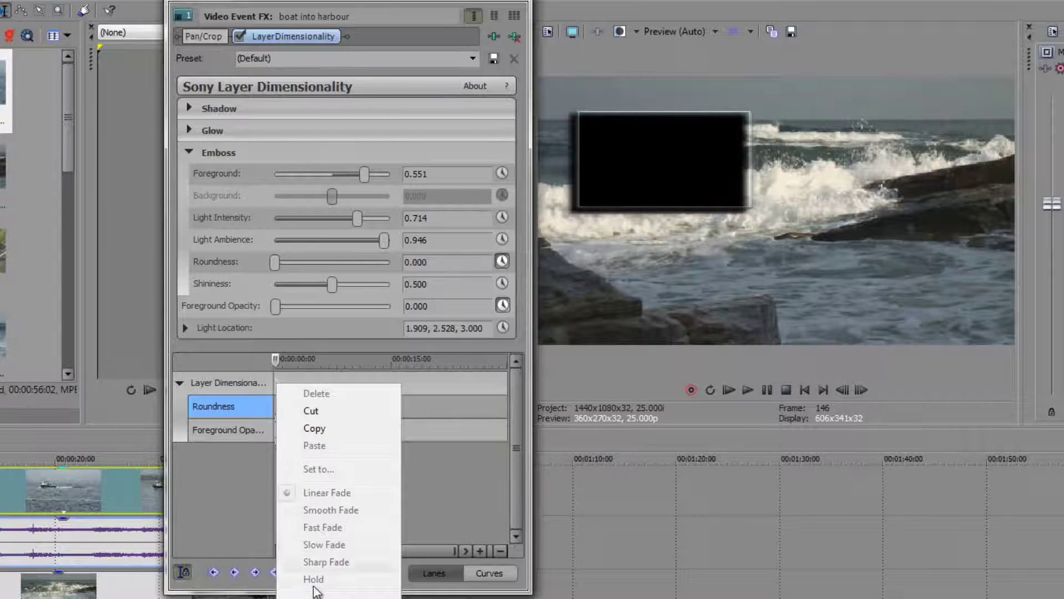
pyautogui.click(266, 504)
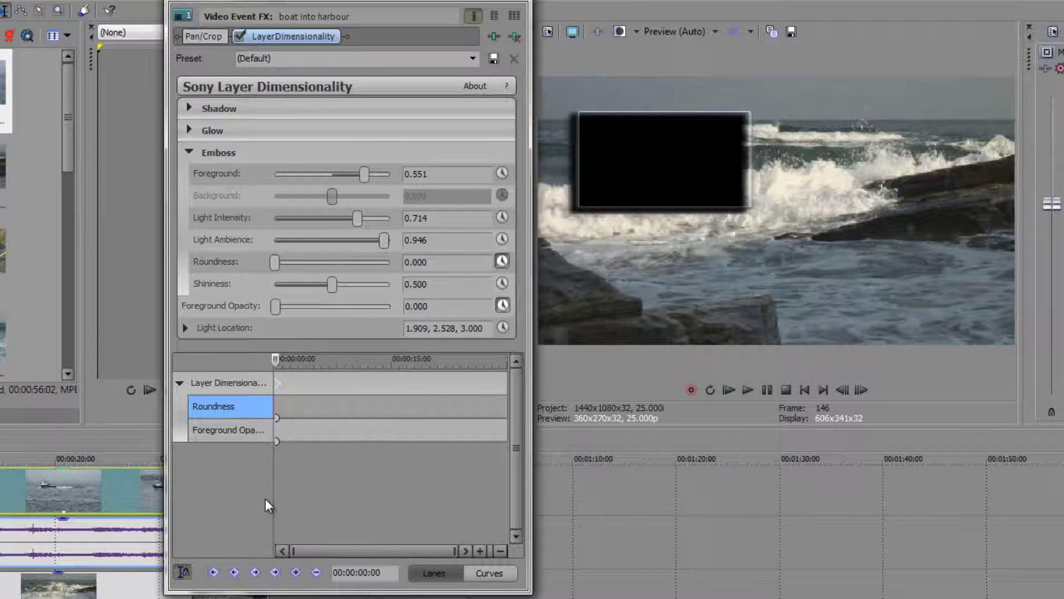
pyautogui.click(276, 421)
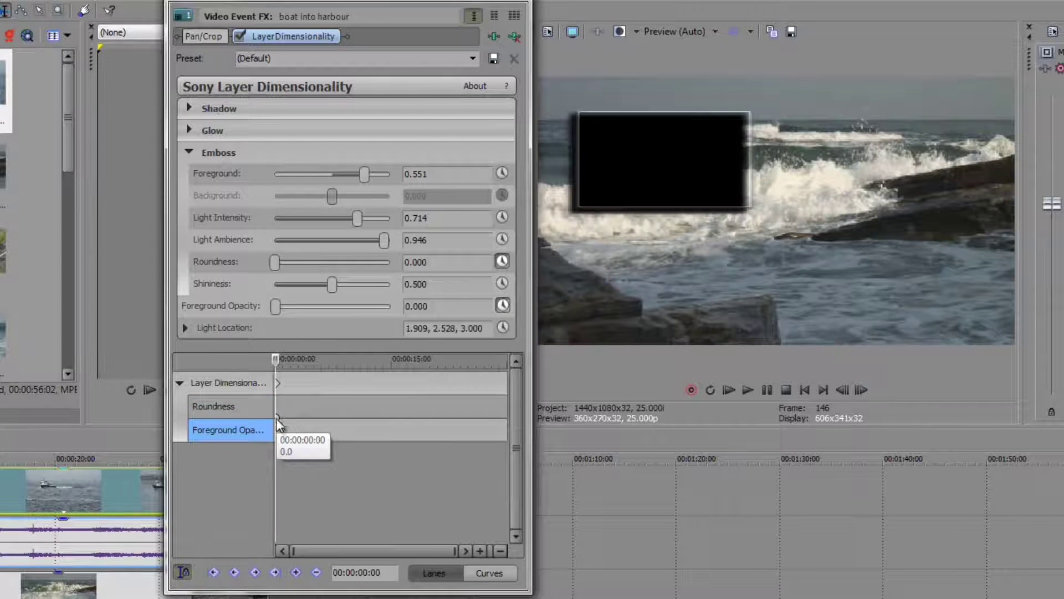
pyautogui.click(278, 416)
pyautogui.rightClick(278, 418)
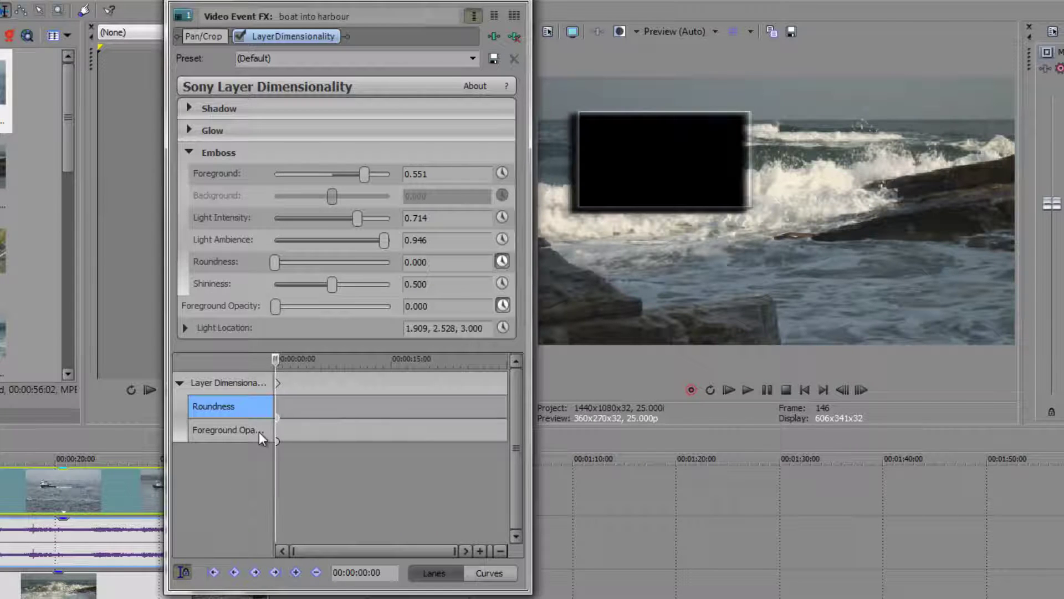
pyautogui.click(490, 575)
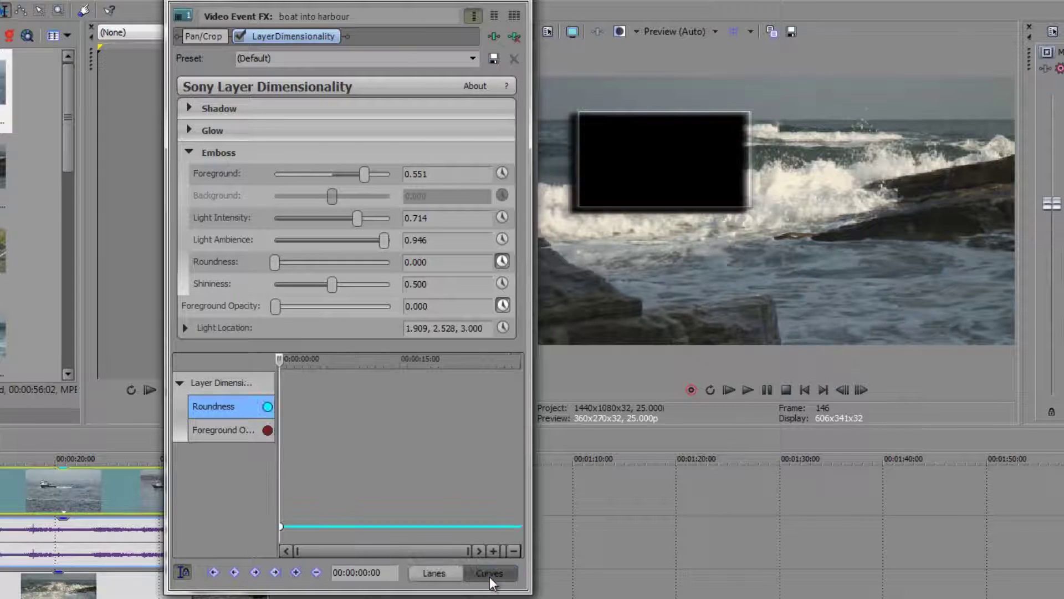
pyautogui.click(433, 574)
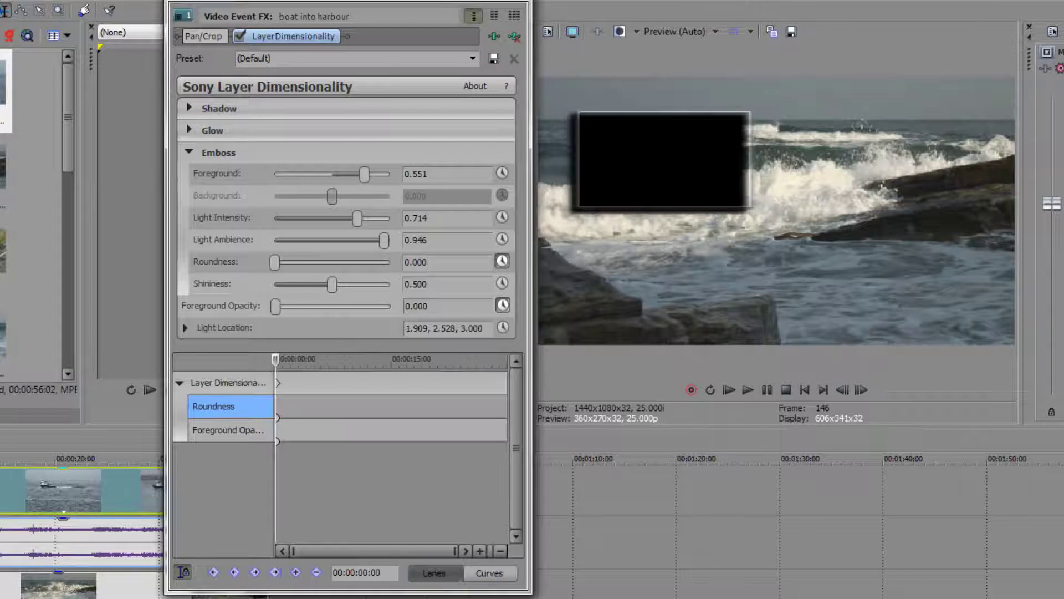
# At 00:00:06:00, raise Foreground Opacity and Roundness both to 1.000.
pyautogui.click(322, 388)
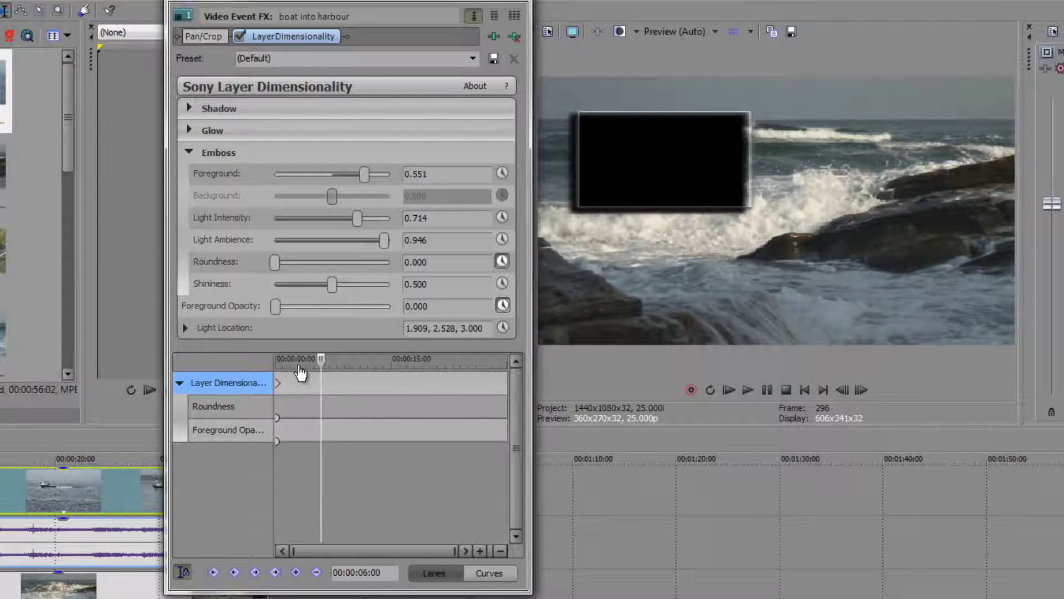
pyautogui.moveTo(275, 310); pyautogui.dragTo(399, 308)
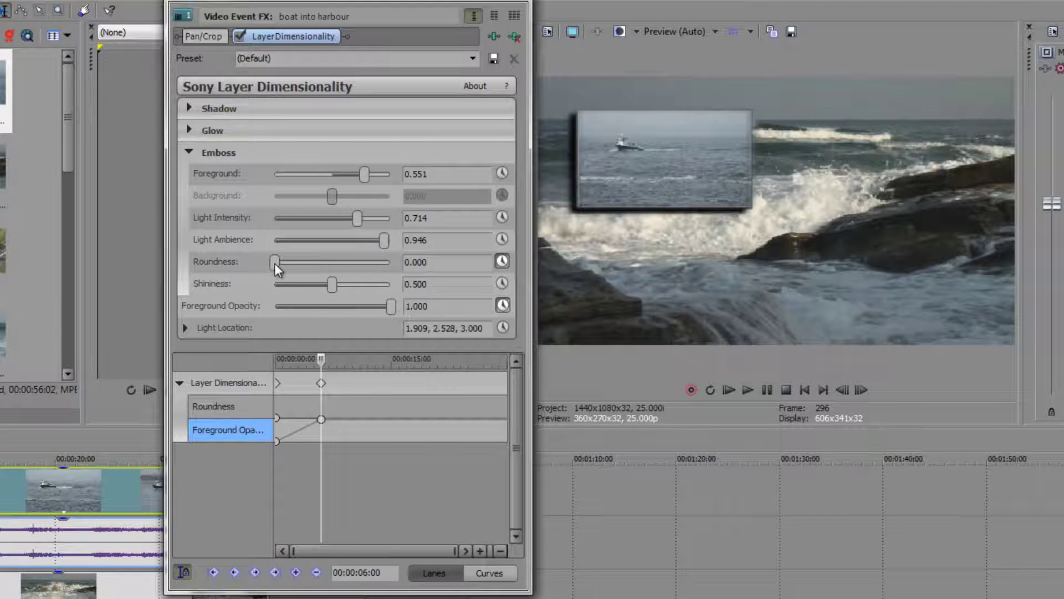
pyautogui.moveTo(275, 263); pyautogui.dragTo(399, 269)
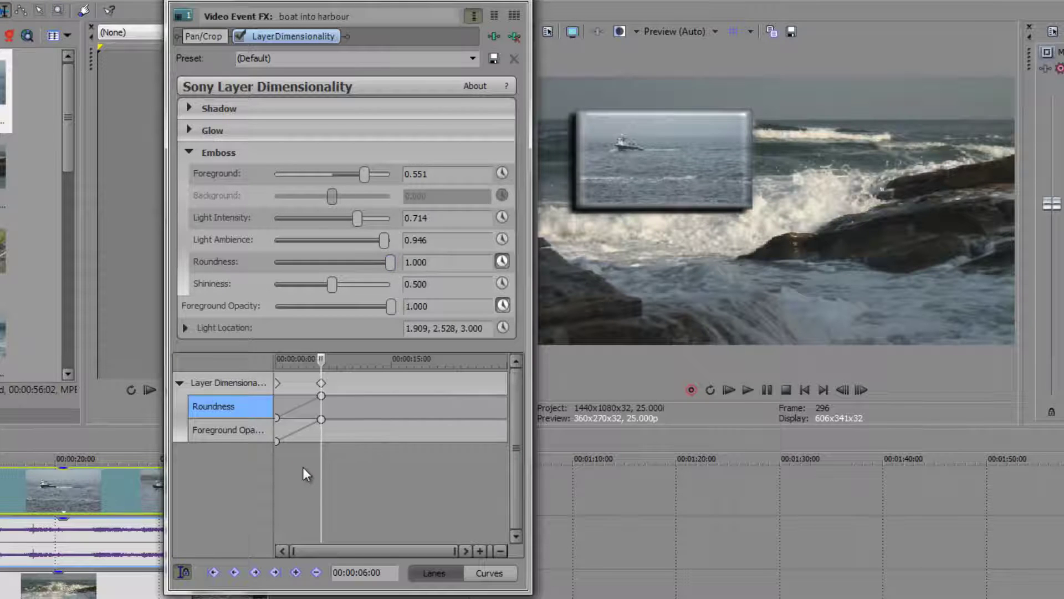
# Select the Foreground Opacity, Layer Dimensionality and Roundness lanes to inspect their keyframes.
pyautogui.moveTo(321, 419)
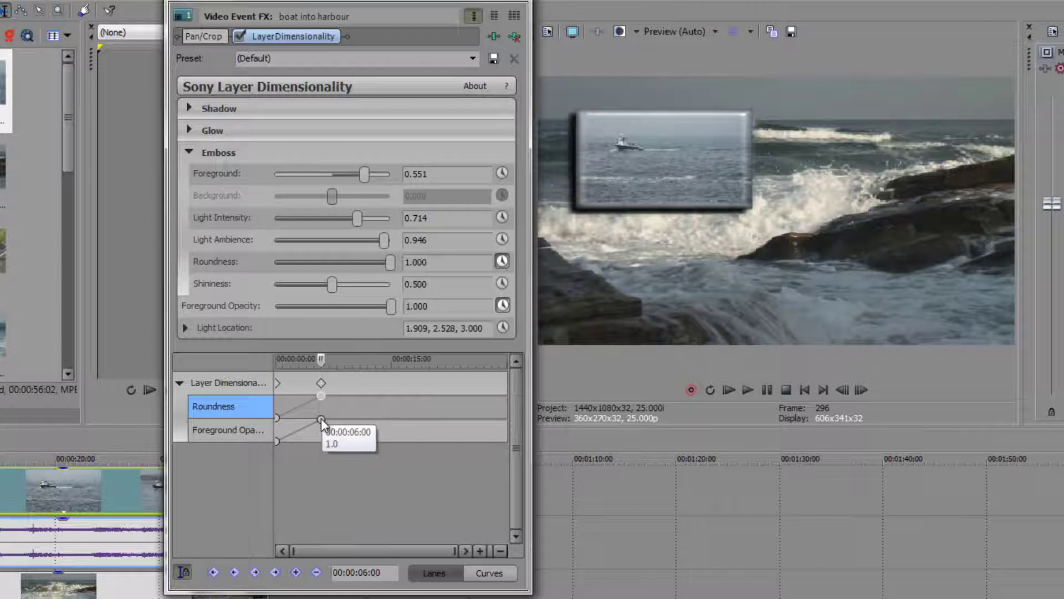
pyautogui.click(321, 418)
pyautogui.click(321, 391)
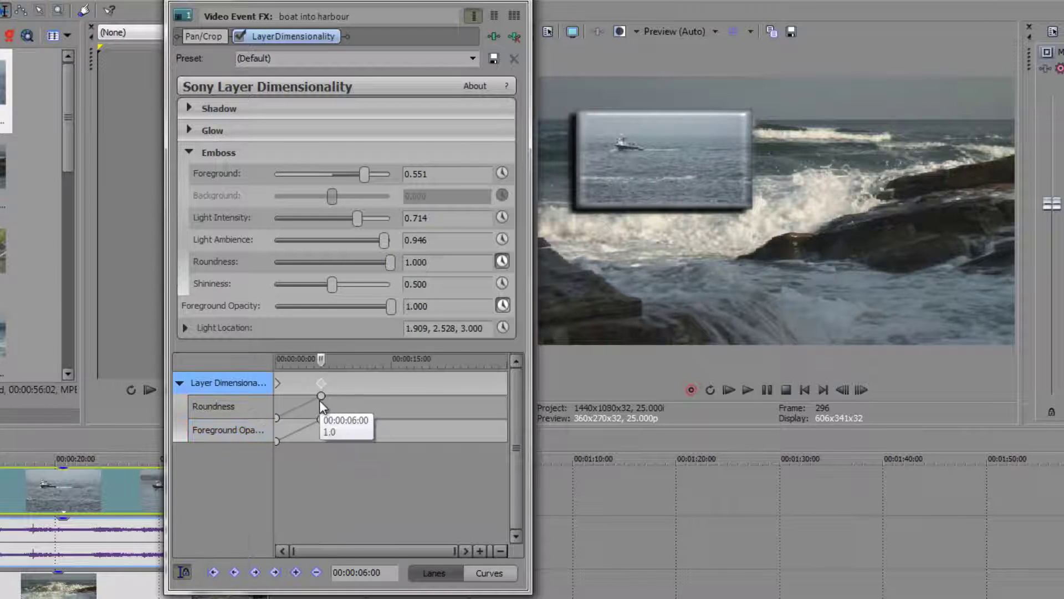
pyautogui.click(321, 395)
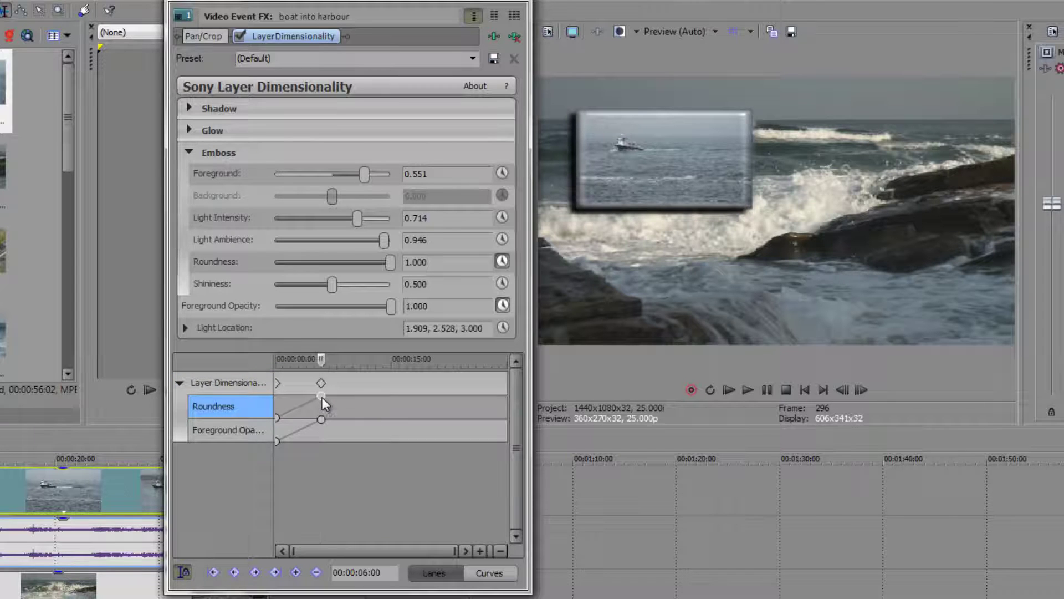
pyautogui.click(321, 419)
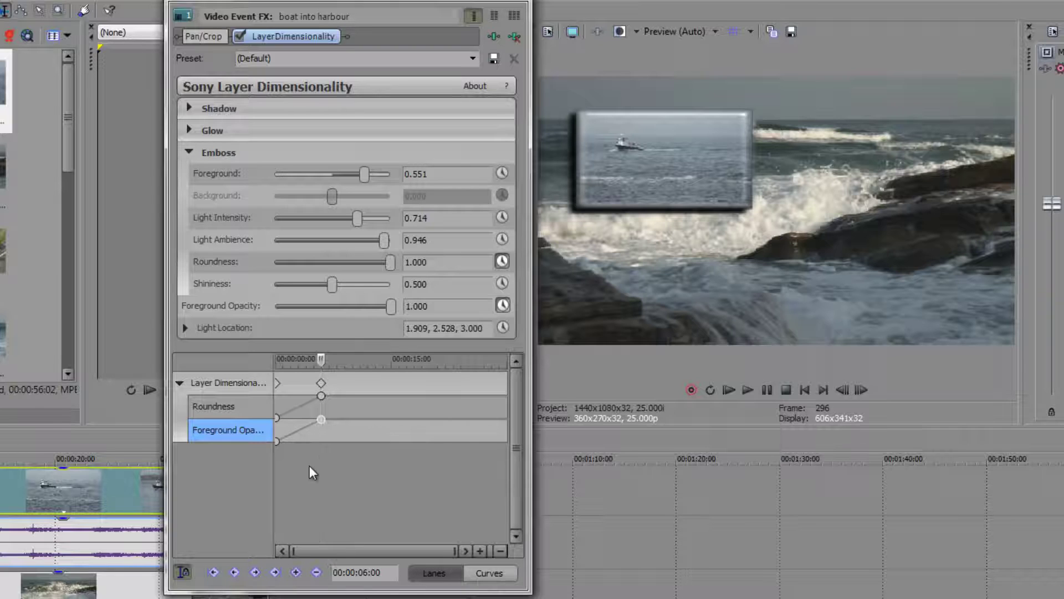
# Give the 6-second opacity keyframe a Smooth Fade, then fade opacity to 0.000 at 00:00:12:20.
pyautogui.rightClick(322, 419)
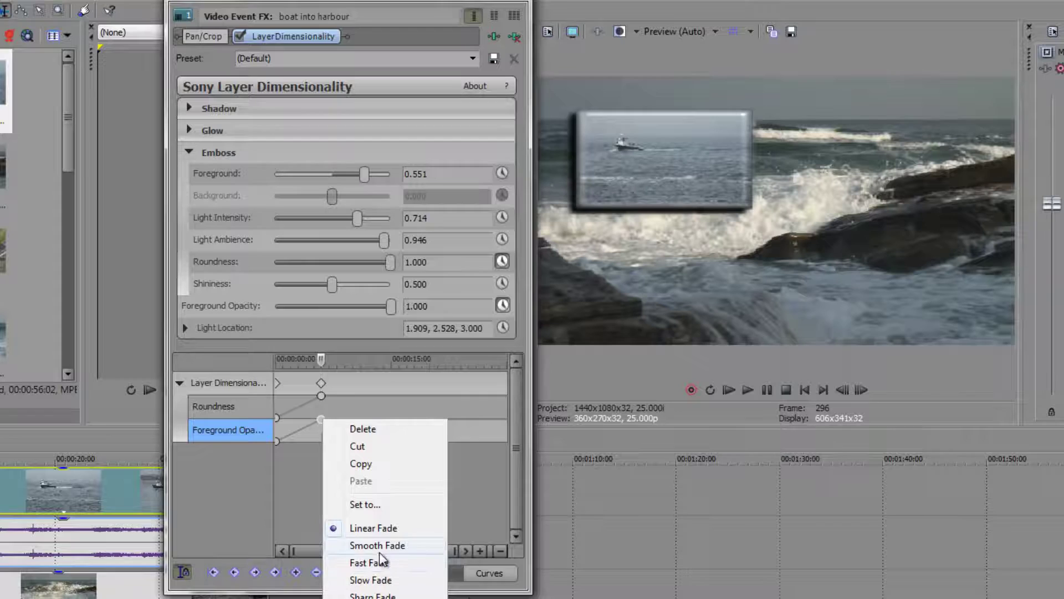
pyautogui.click(379, 549)
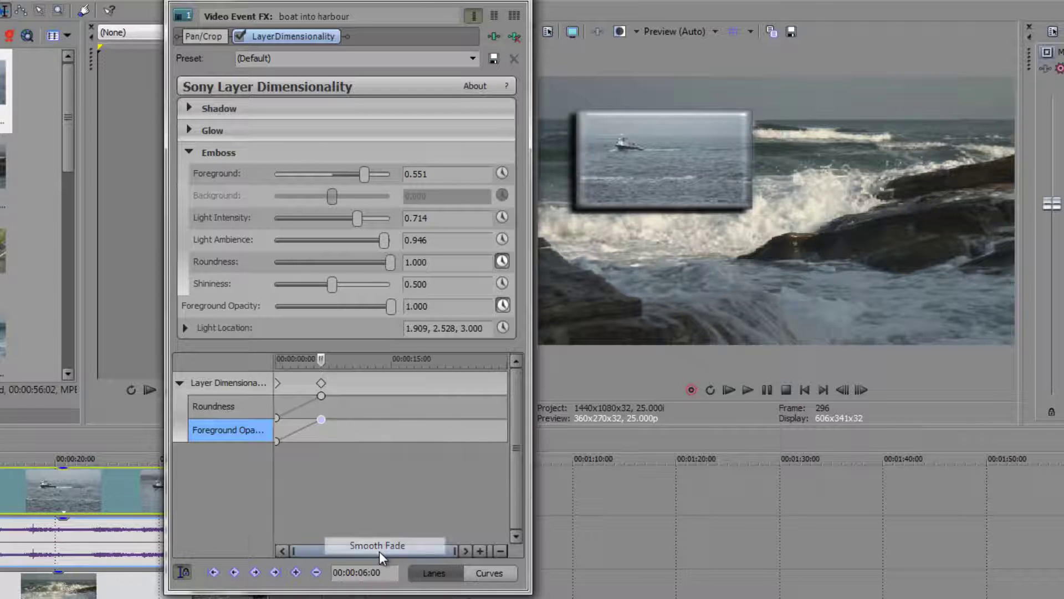
pyautogui.moveTo(324, 423)
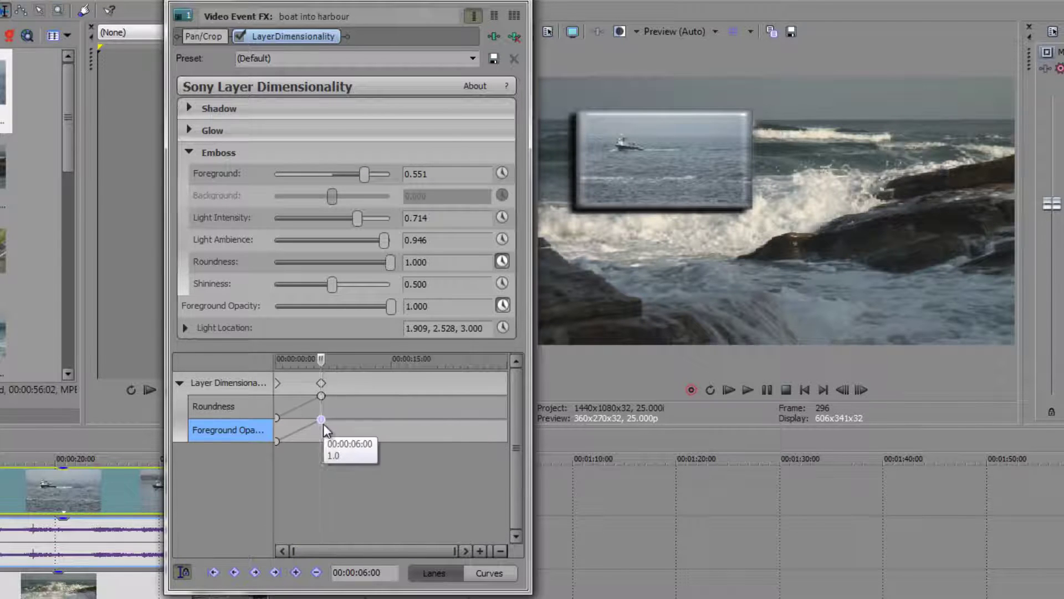
pyautogui.moveTo(276, 442)
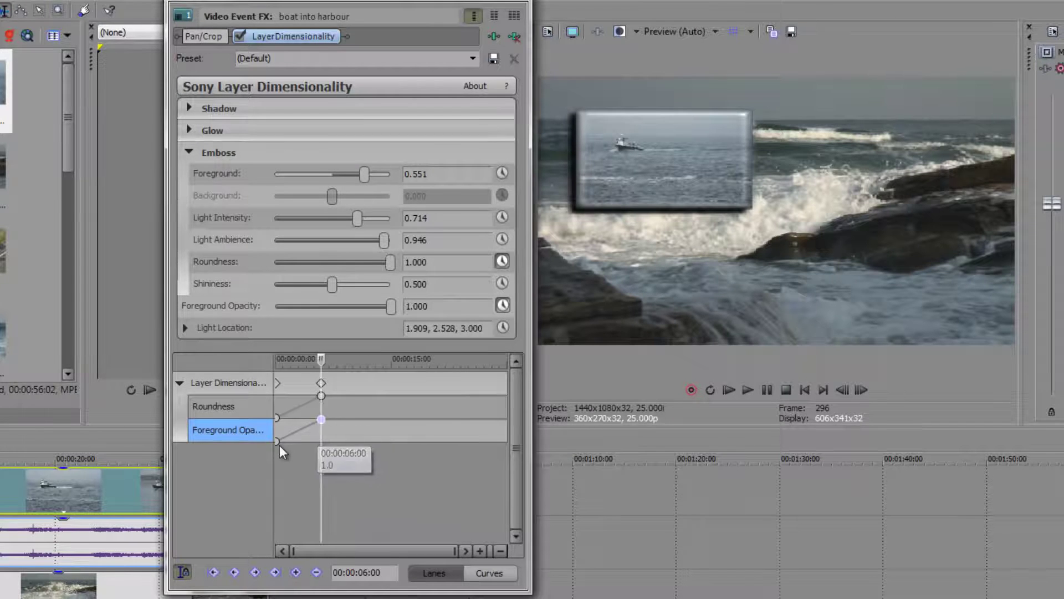
pyautogui.moveTo(278, 424)
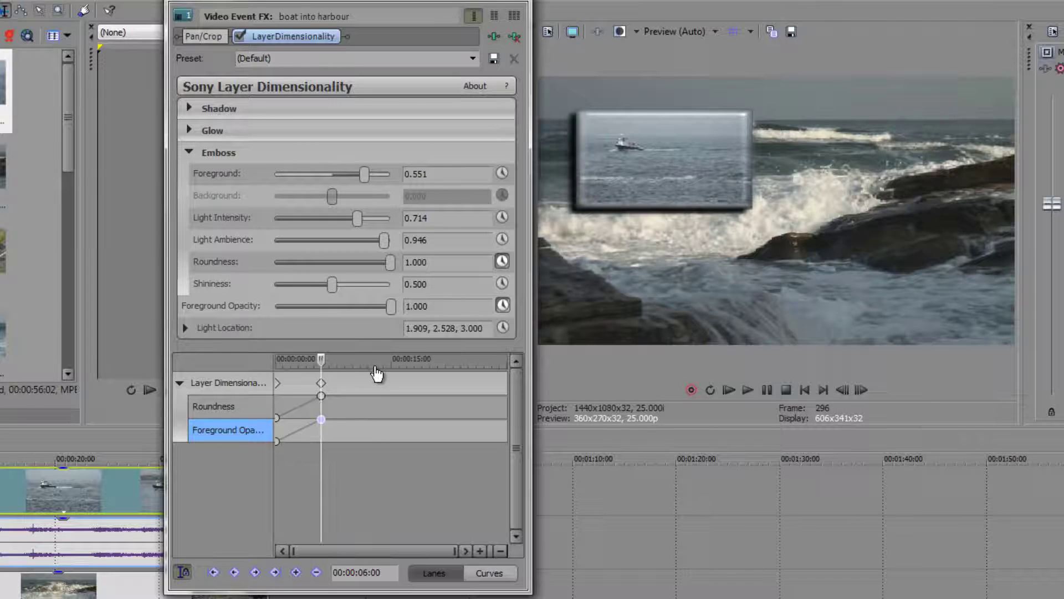
pyautogui.click(375, 389)
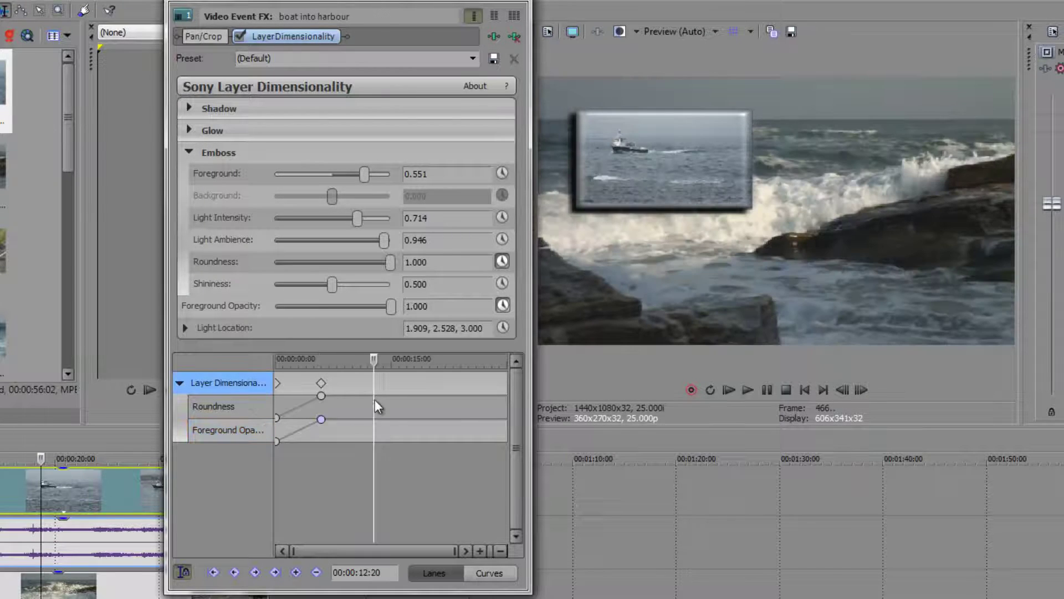
pyautogui.moveTo(390, 311); pyautogui.dragTo(234, 327)
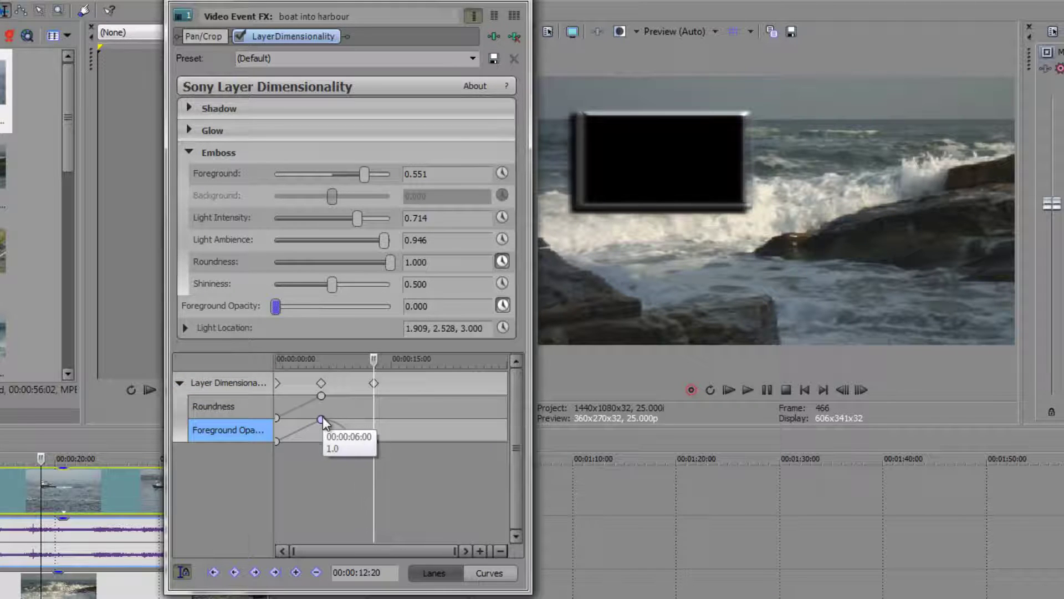
# Try Smooth, Fast, Slow and Sharp fades on the opening Foreground Opacity keyframe.
pyautogui.click(276, 441)
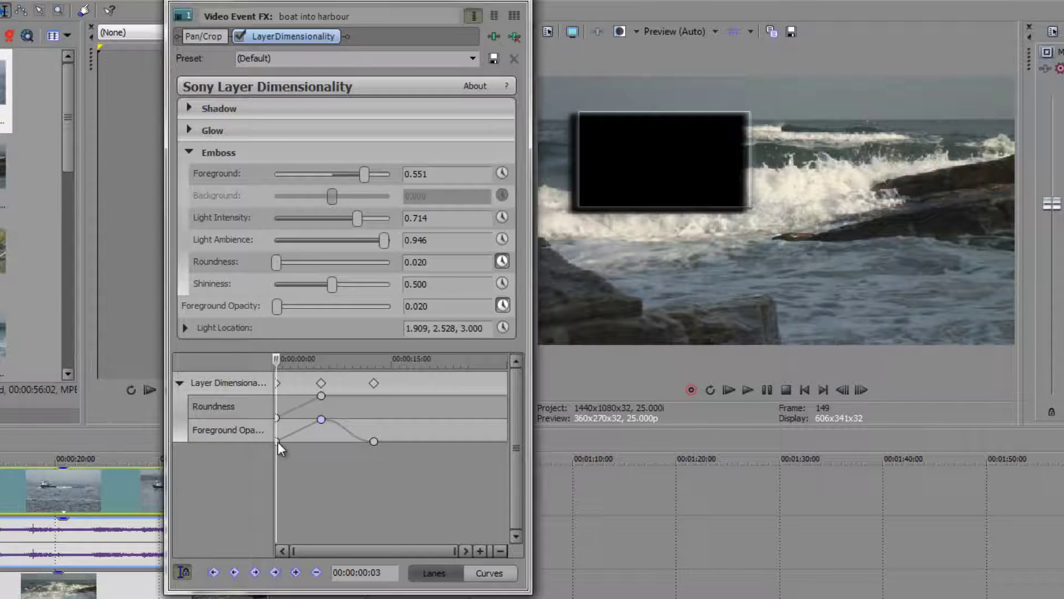
pyautogui.click(276, 441)
pyautogui.rightClick(276, 441)
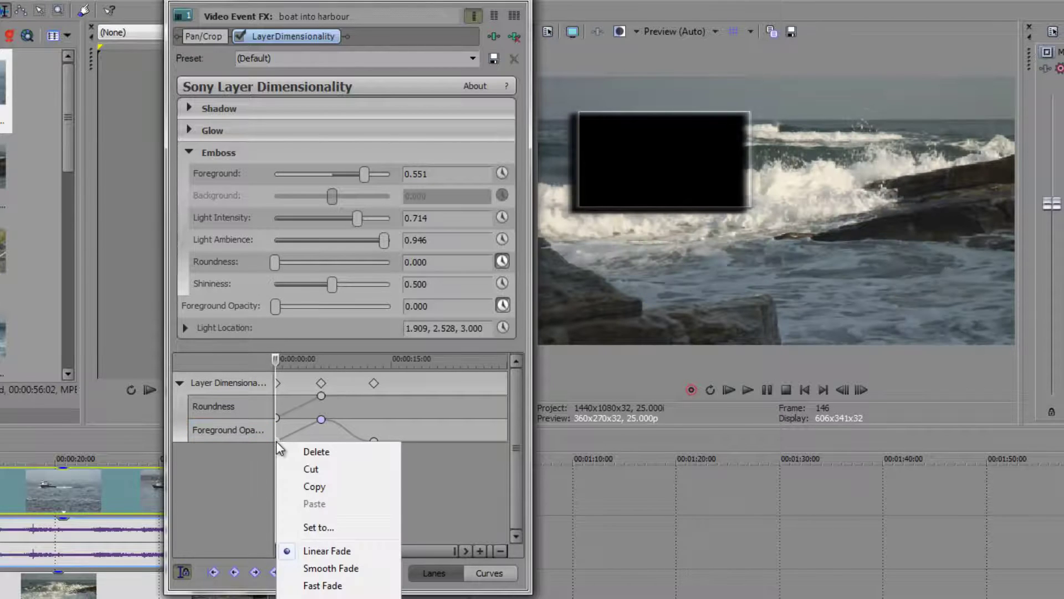
pyautogui.click(312, 574)
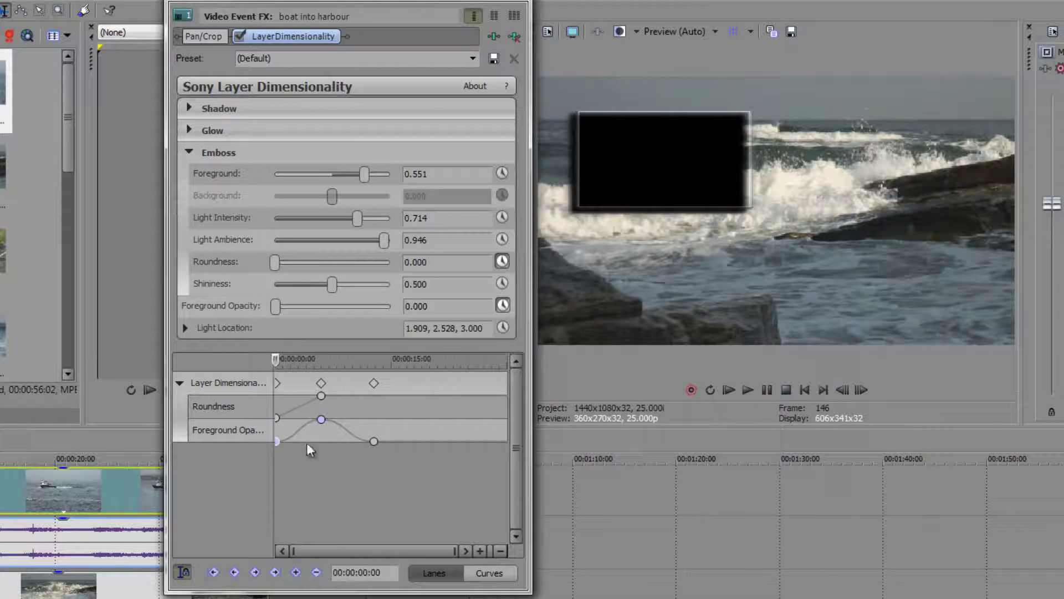
pyautogui.rightClick(278, 440)
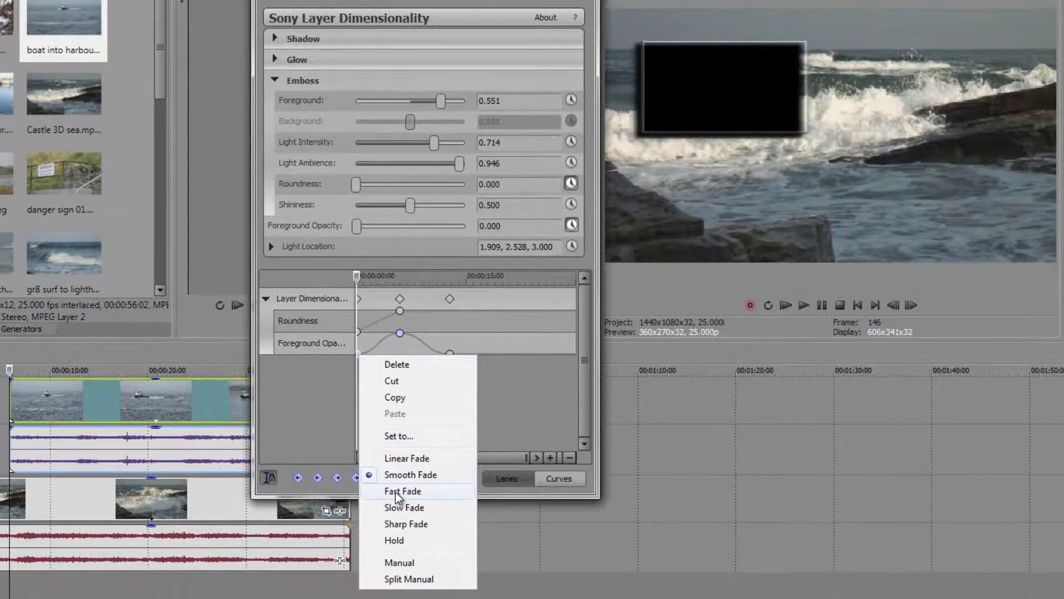
pyautogui.click(397, 492)
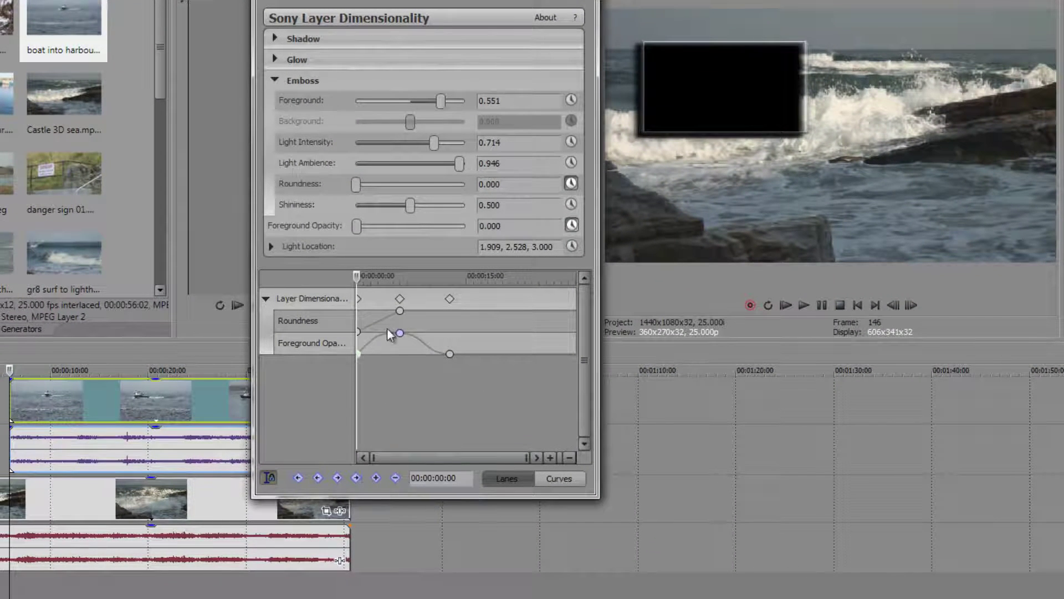
pyautogui.rightClick(358, 354)
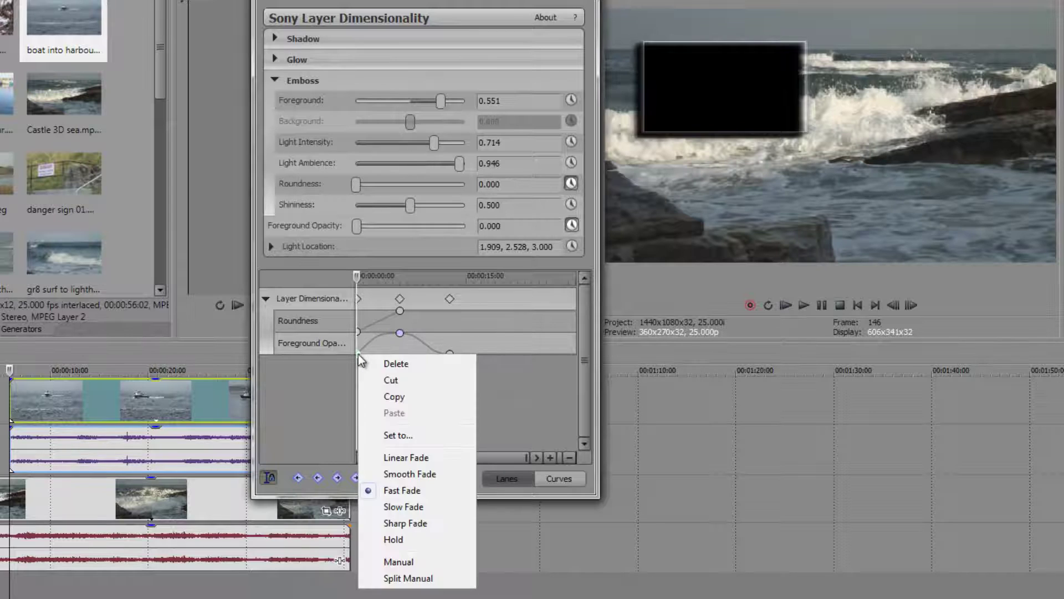
pyautogui.click(395, 507)
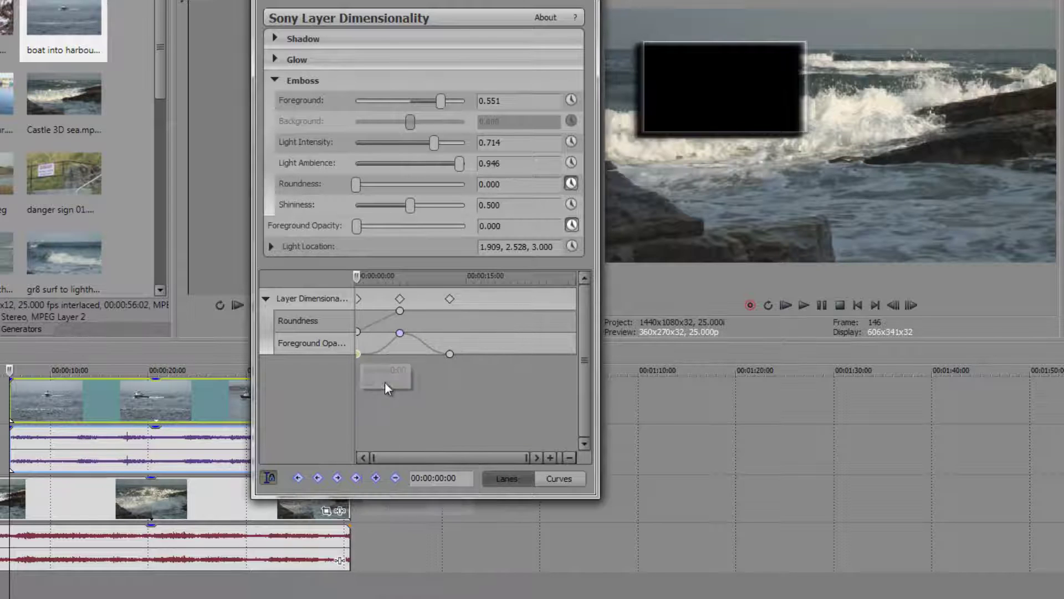
pyautogui.rightClick(358, 351)
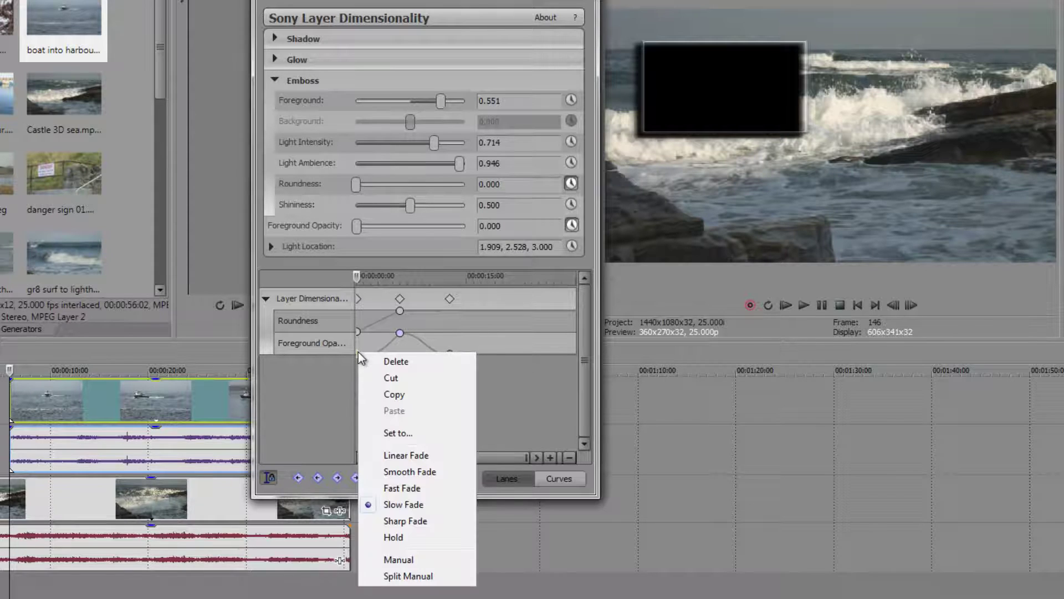
pyautogui.click(382, 522)
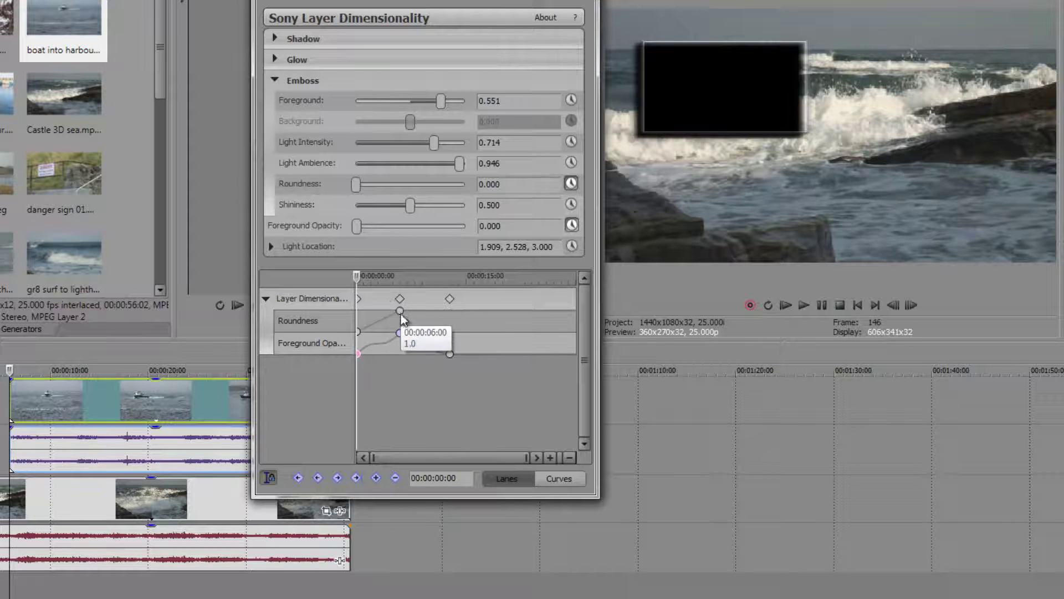
# Apply Sharp Fade to both opening Foreground Opacity and Roundness keyframes.
pyautogui.click(359, 333)
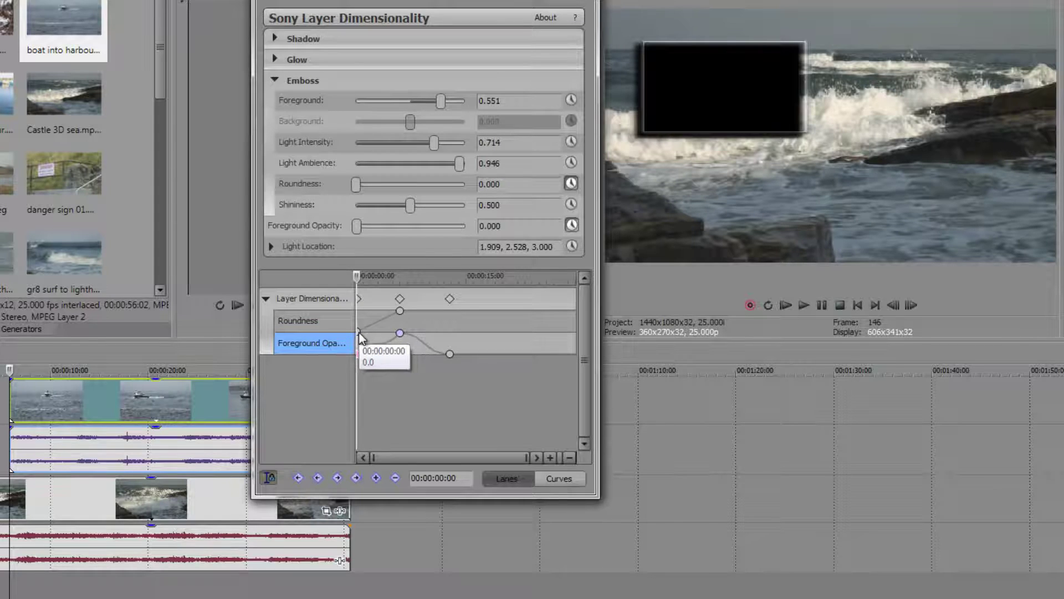
pyautogui.click(358, 328)
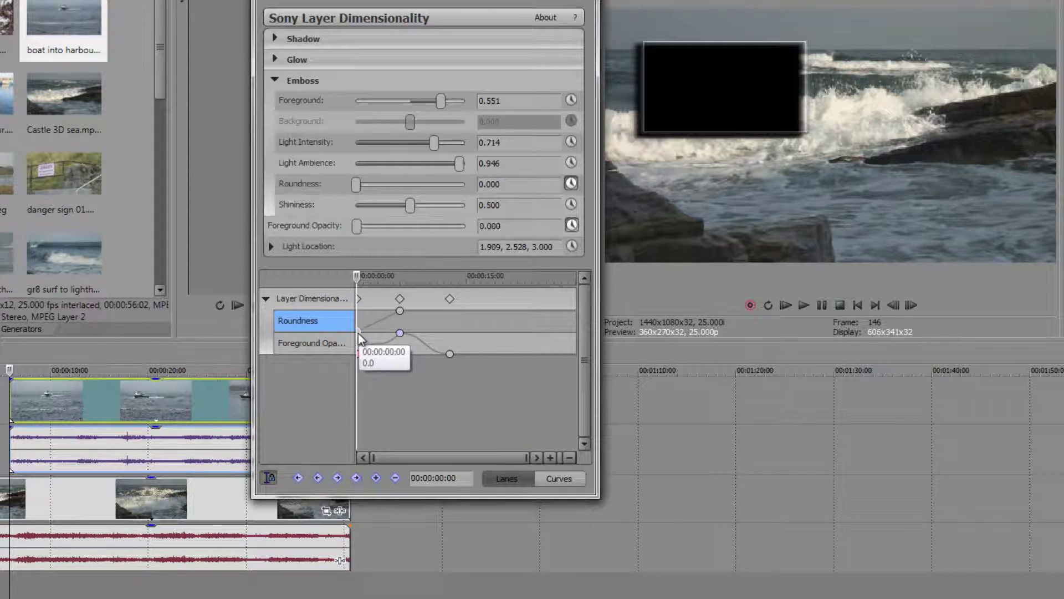
pyautogui.rightClick(358, 331)
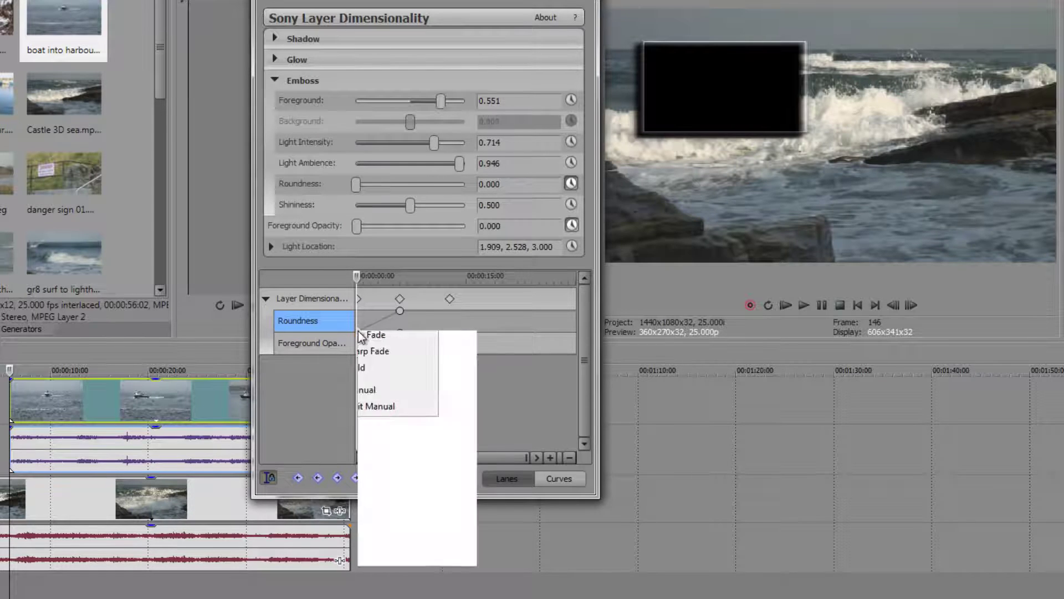
pyautogui.click(399, 500)
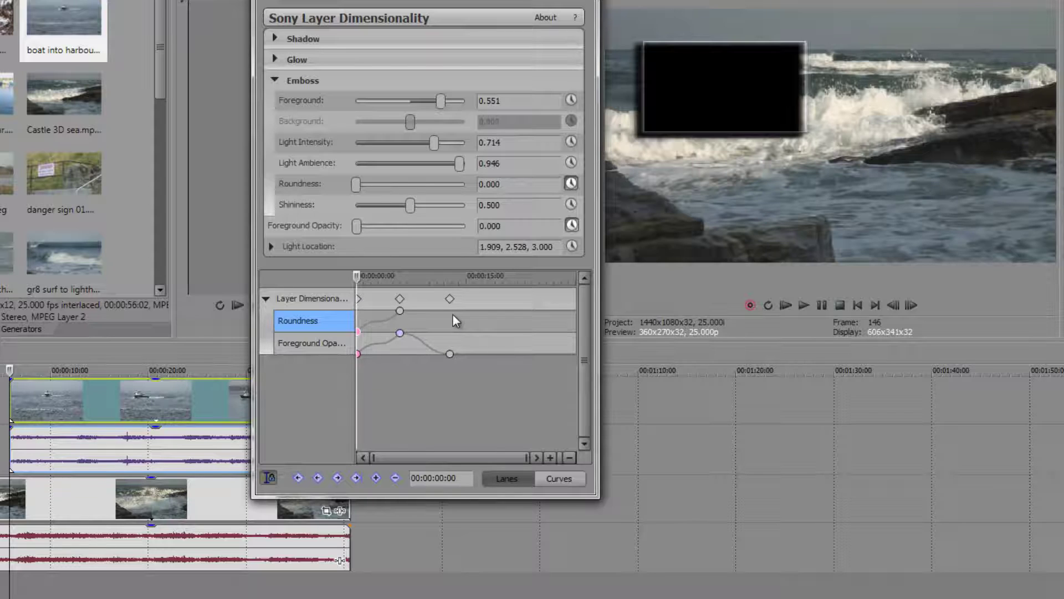
# Add a Roundness keyframe at 00:00:21:01 dropping it to 0.000.
pyautogui.click(511, 321)
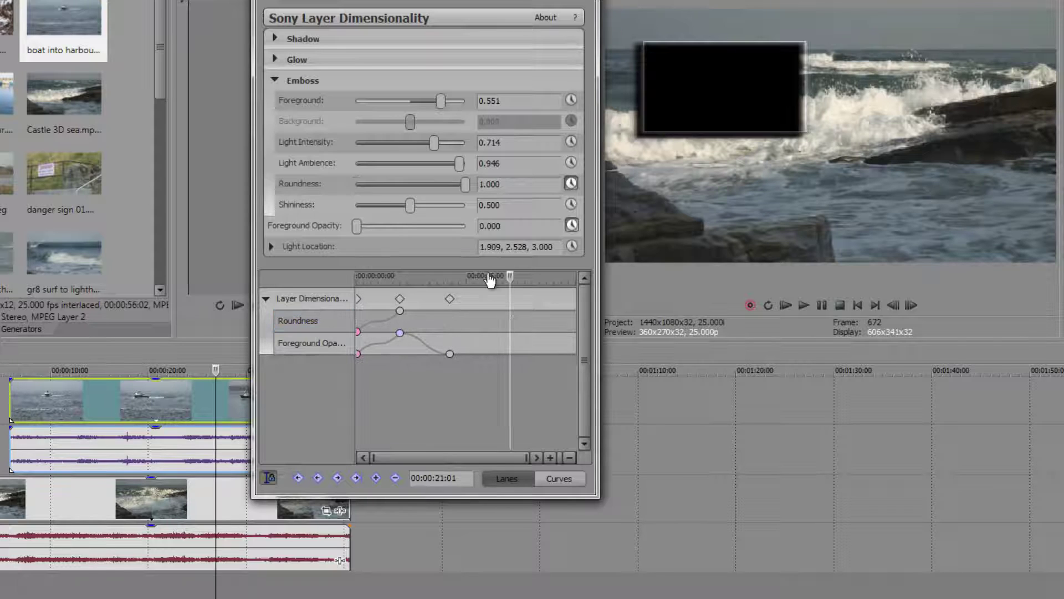
pyautogui.moveTo(464, 191); pyautogui.dragTo(289, 187)
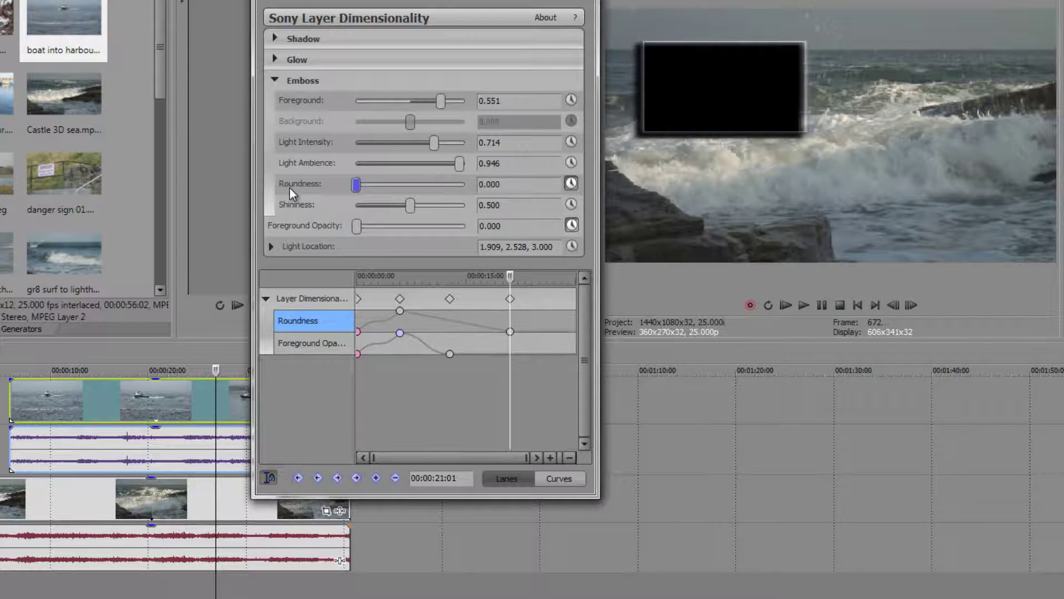
pyautogui.moveTo(399, 313); pyautogui.dragTo(399, 311)
# Set the 00:00:06:00 Roundness keyframe to Hold so it stays at 1.0.
pyautogui.click(400, 310)
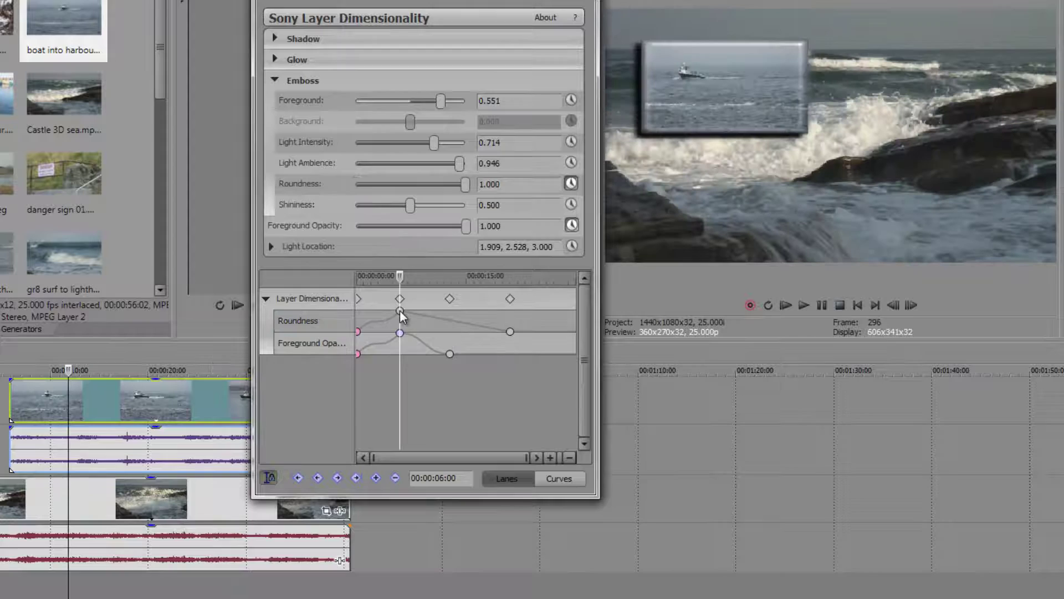
pyautogui.click(401, 310)
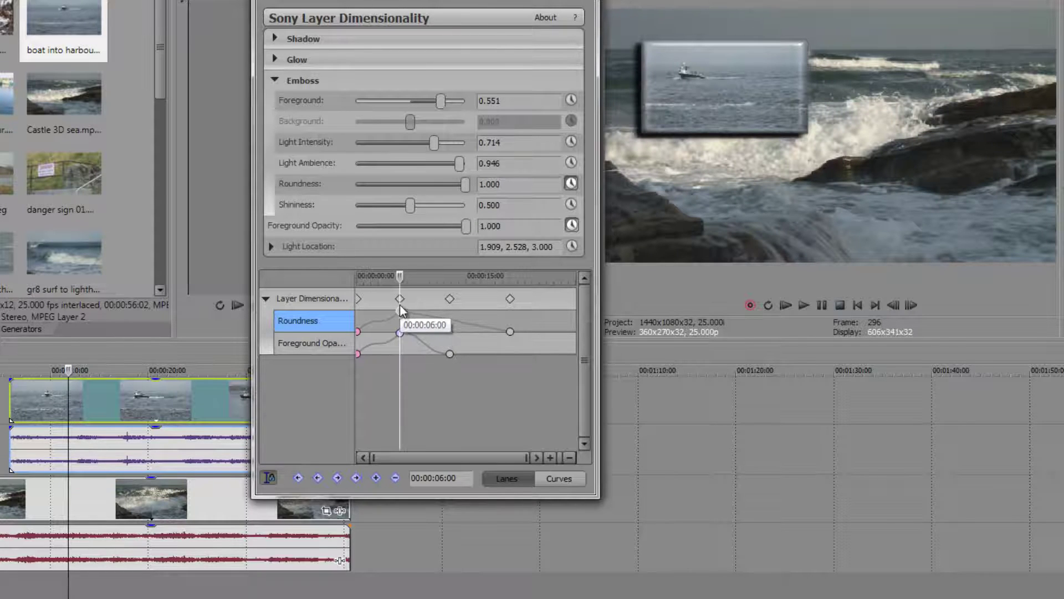
pyautogui.rightClick(401, 308)
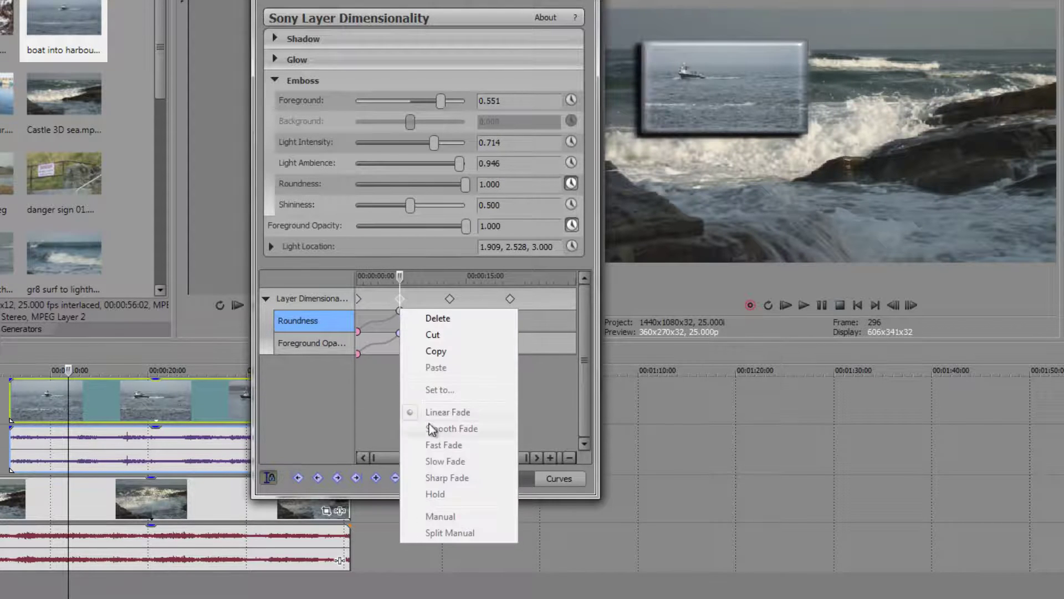
pyautogui.click(399, 309)
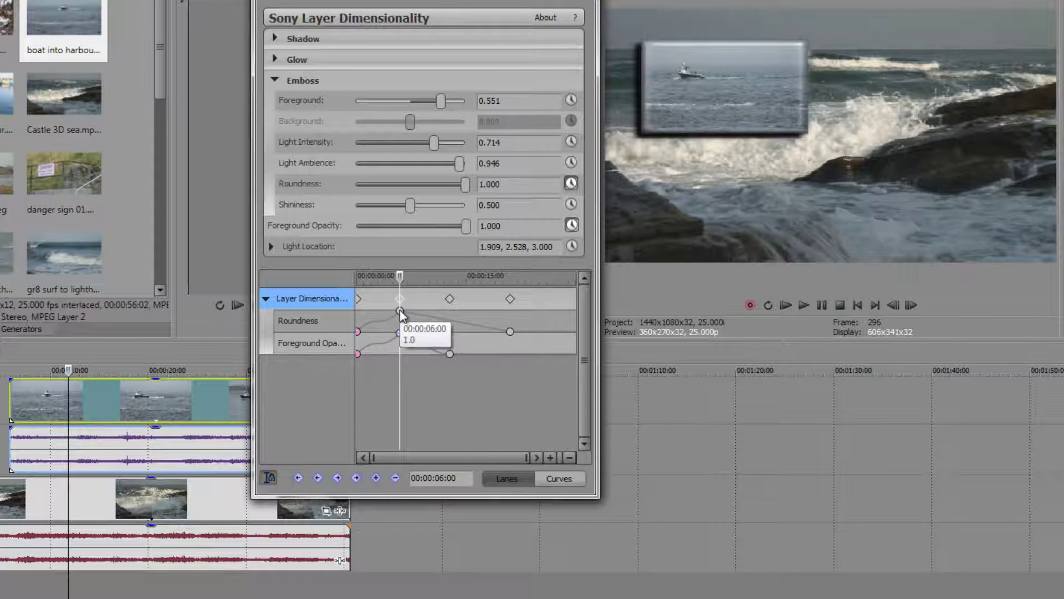
pyautogui.click(400, 310)
pyautogui.rightClick(400, 311)
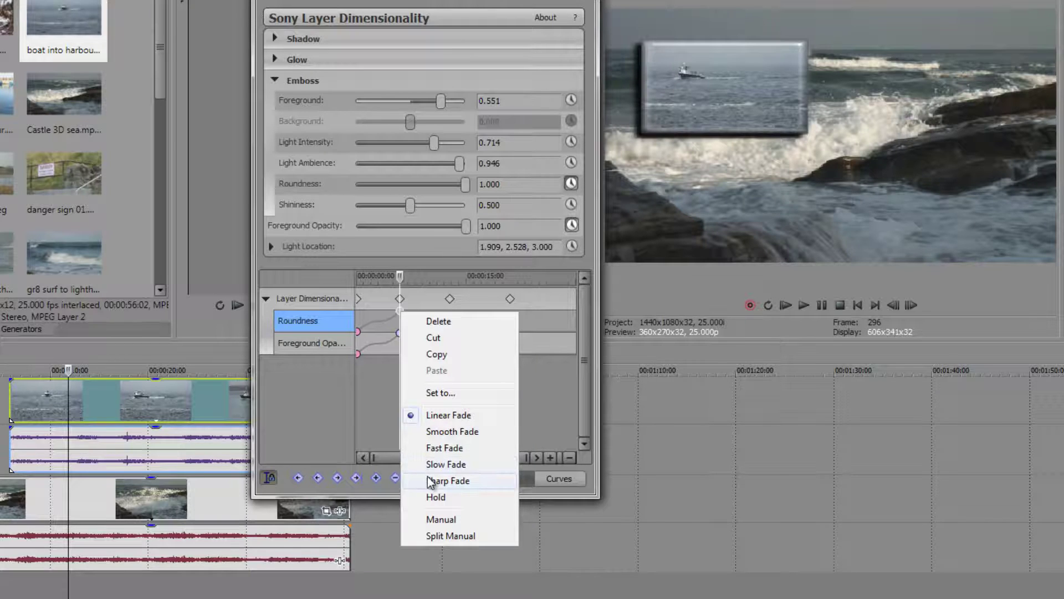
pyautogui.click(429, 501)
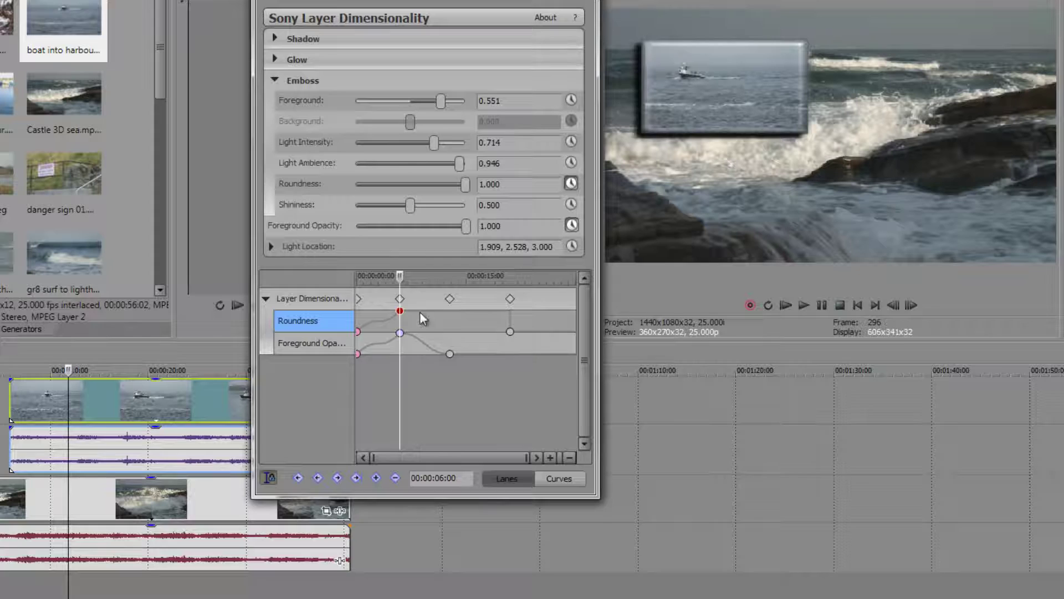
# Drag the last Roundness keyframe earlier to 00:00:20:09.
pyautogui.moveTo(402, 312)
pyautogui.moveTo(510, 331); pyautogui.dragTo(487, 332)
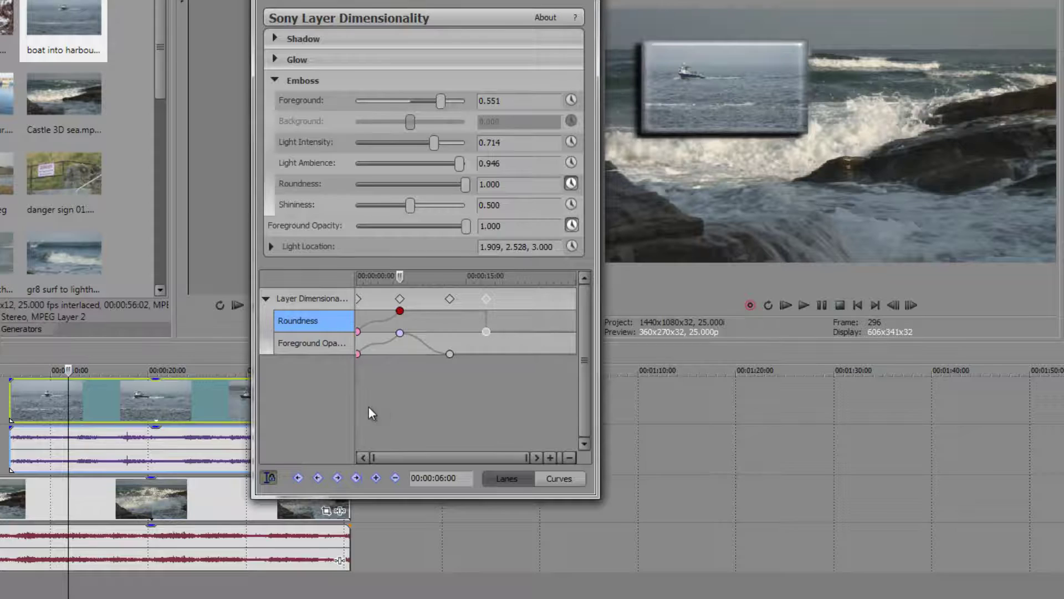
# In Pan/Crop, set the boat inset's Position keyframe to Hold.
pyautogui.click(326, 510)
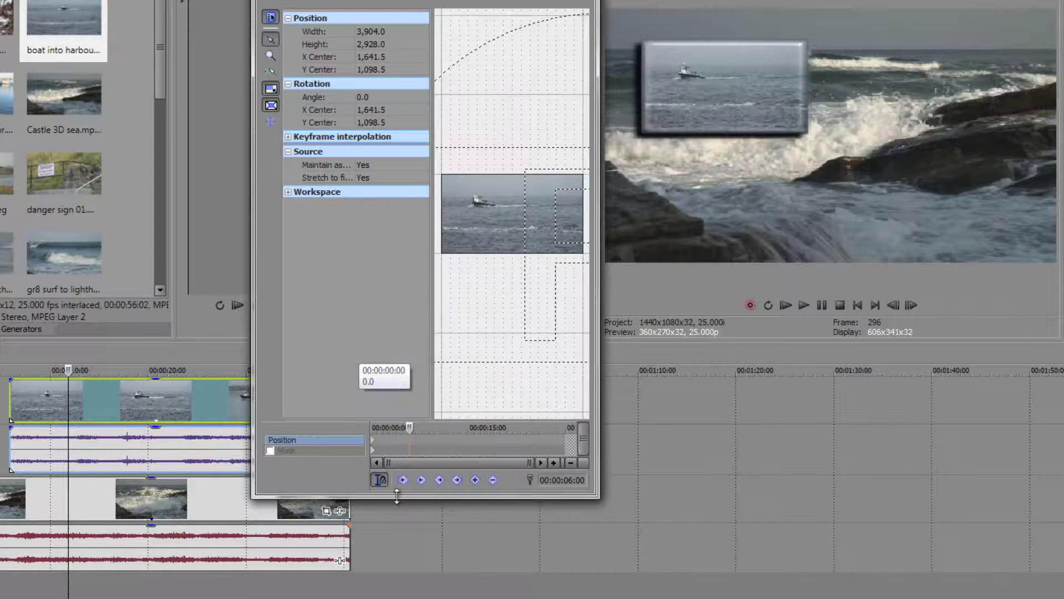
pyautogui.rightClick(374, 447)
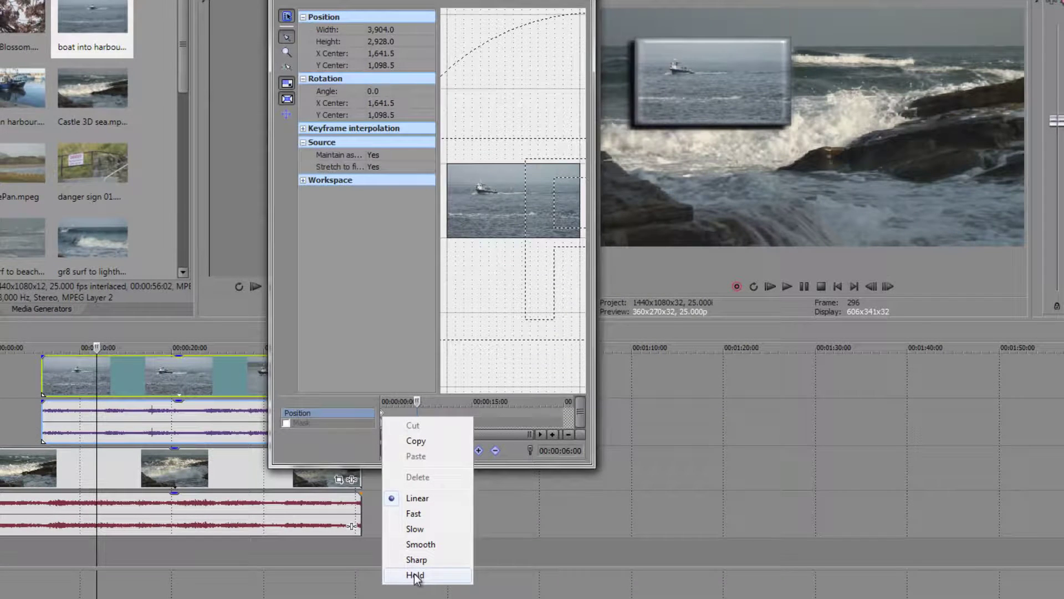
pyautogui.click(415, 575)
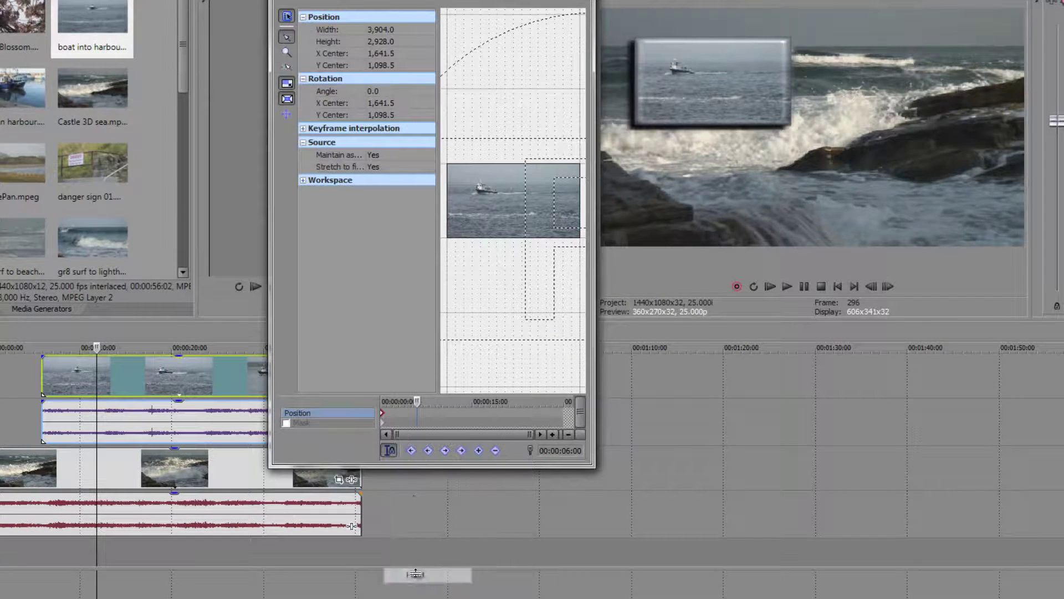
# At 00:00:14:00, move the boat inset toward the lower right, then return to the start.
pyautogui.moveTo(416, 405); pyautogui.dragTo(466, 406)
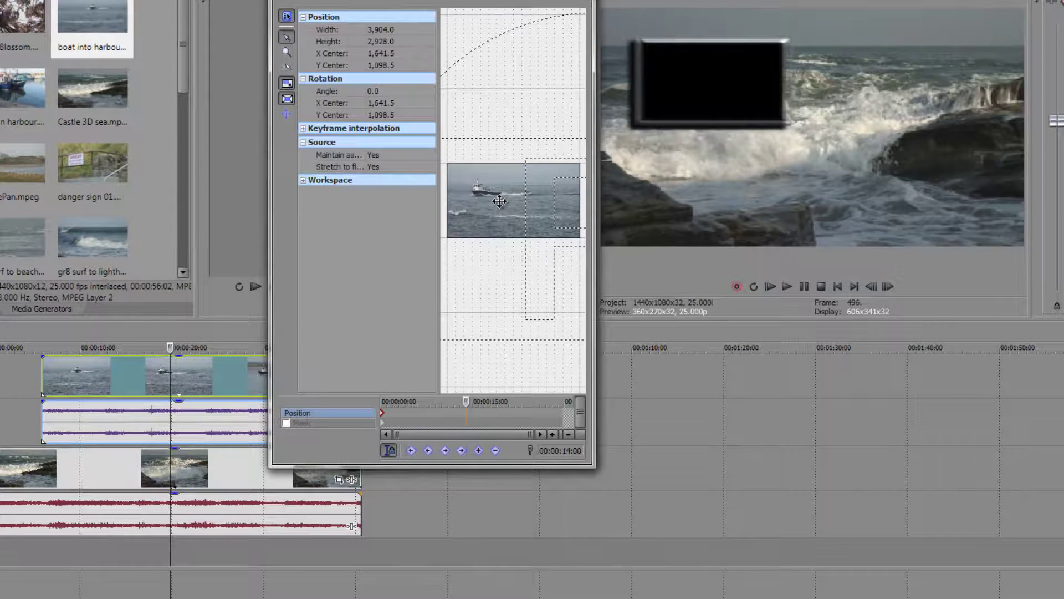
pyautogui.moveTo(499, 201); pyautogui.dragTo(387, 126)
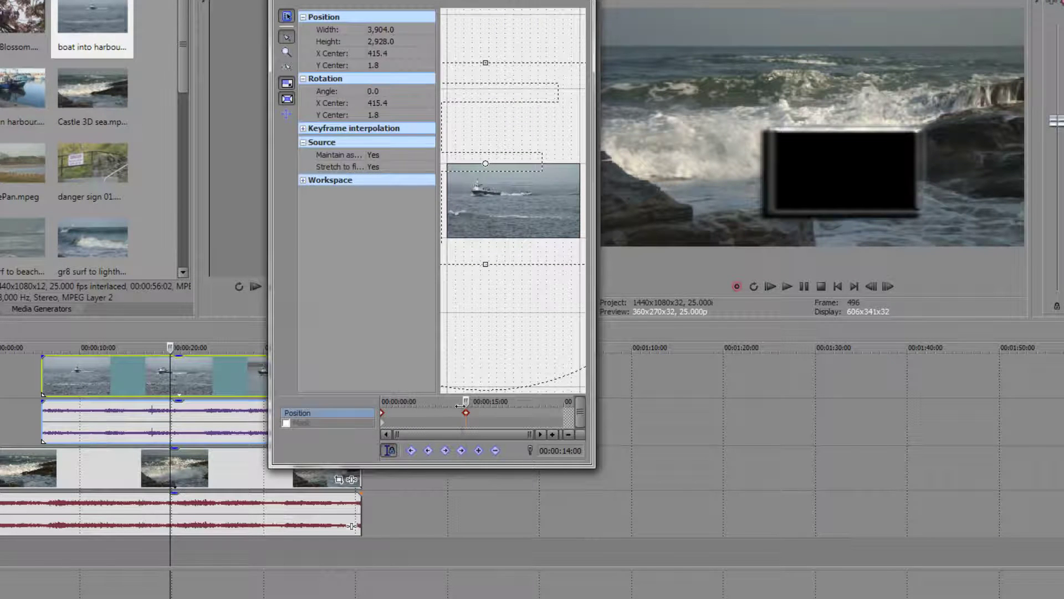
pyautogui.moveTo(465, 401)
pyautogui.mouseDown()
pyautogui.moveTo(372, 403)
pyautogui.moveTo(457, 401)
pyautogui.moveTo(383, 405)
pyautogui.moveTo(454, 410)
pyautogui.mouseUp()
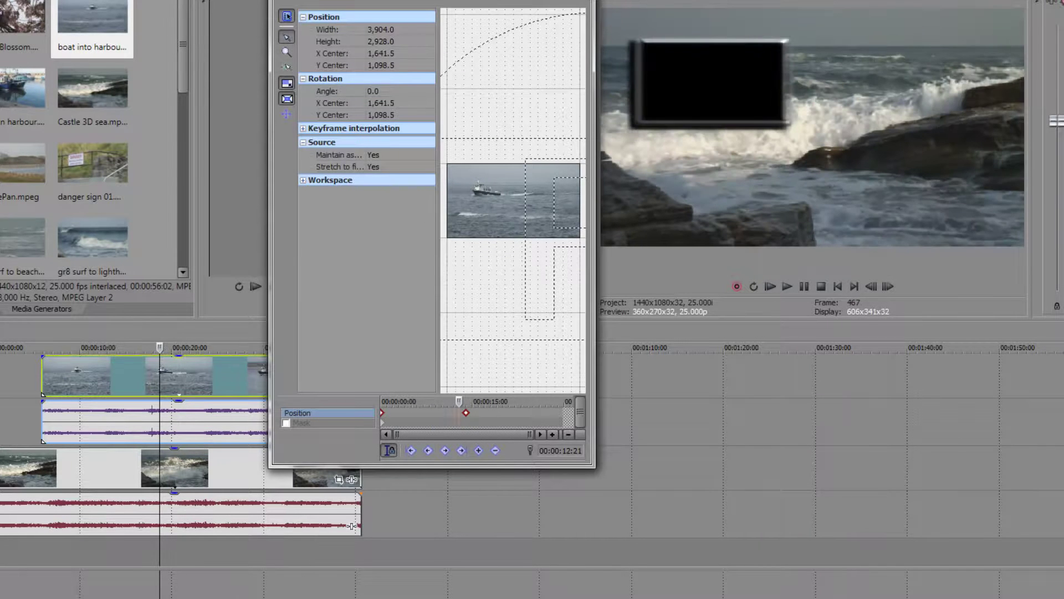
pyautogui.click(399, 17)
# Switch the 00:00:06:00 Roundness keyframe from Hold to Smooth Fade.
pyautogui.moveTo(409, 294)
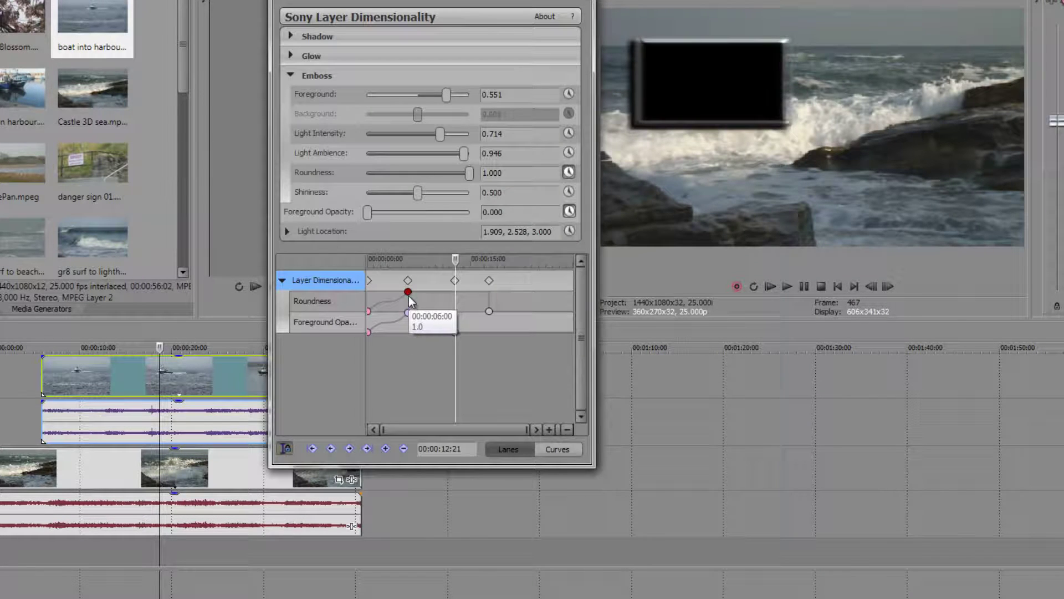
pyautogui.click(408, 293)
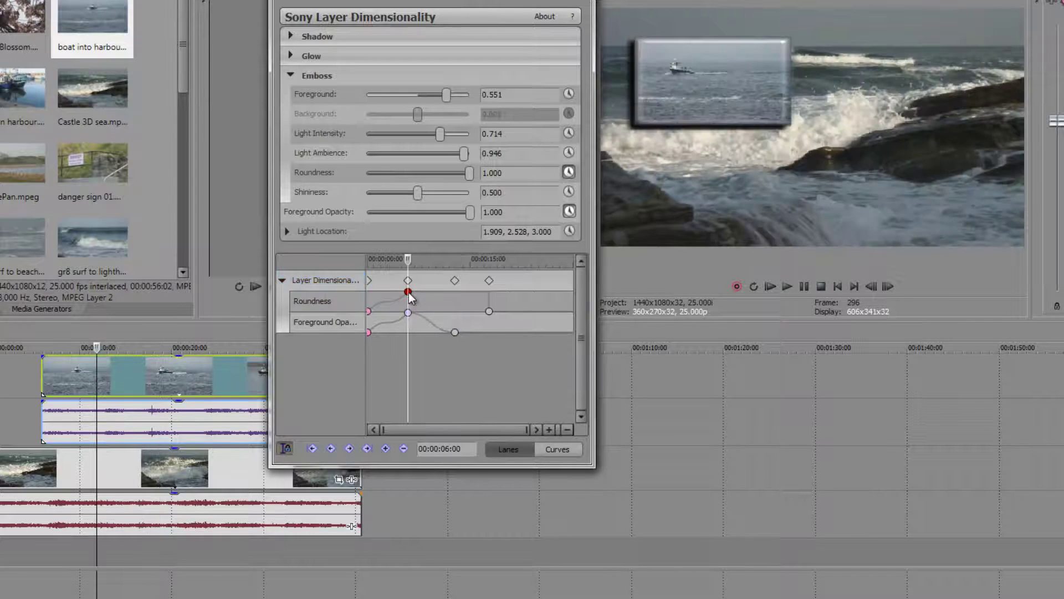
pyautogui.rightClick(409, 294)
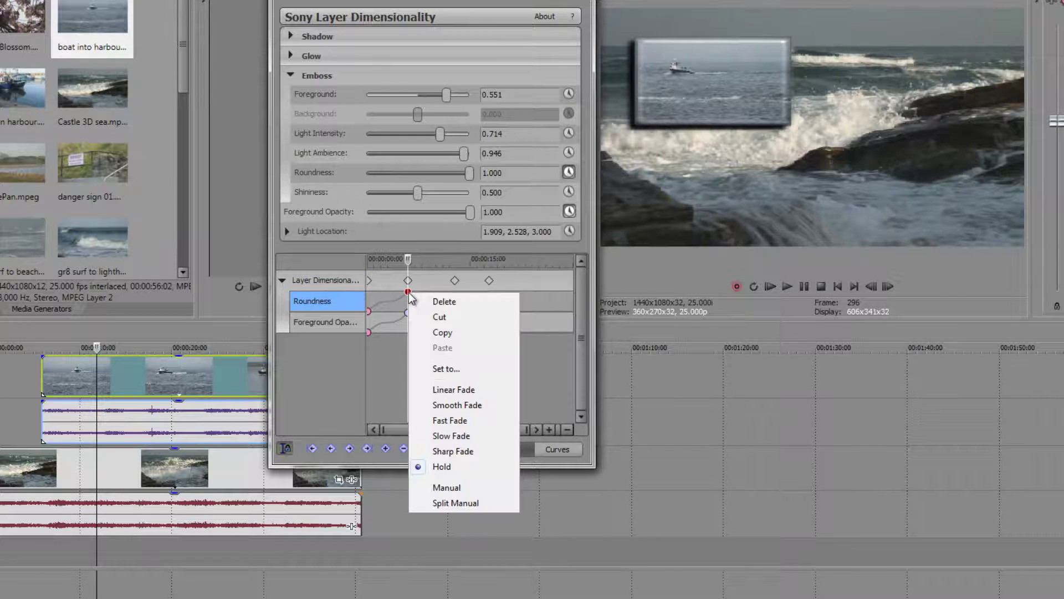
pyautogui.click(457, 406)
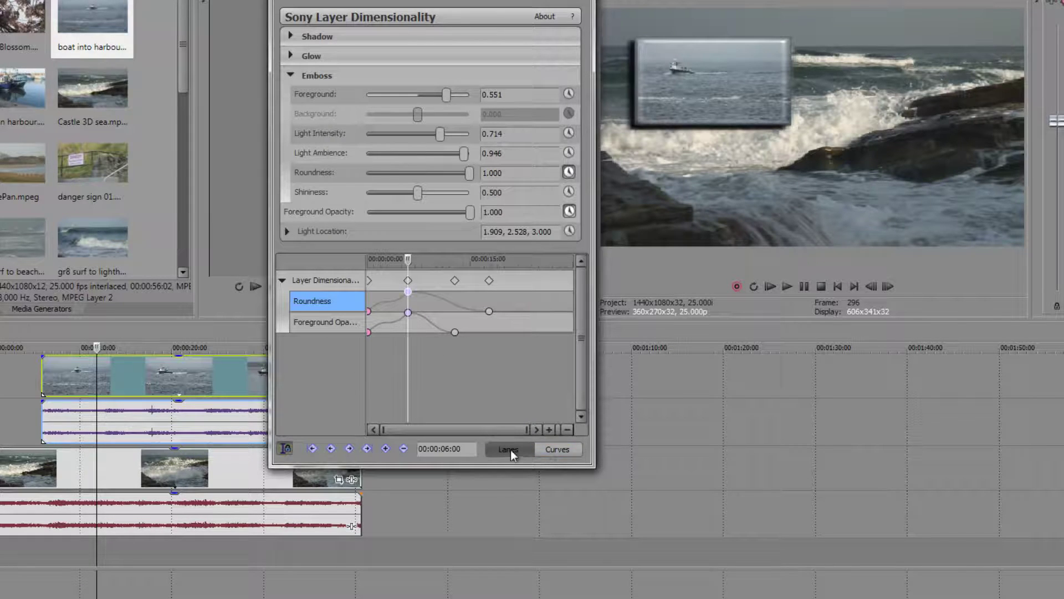
# Show keyframes as curves and give the Foreground Opacity peak keyframe a Slow Fade.
pyautogui.click(554, 453)
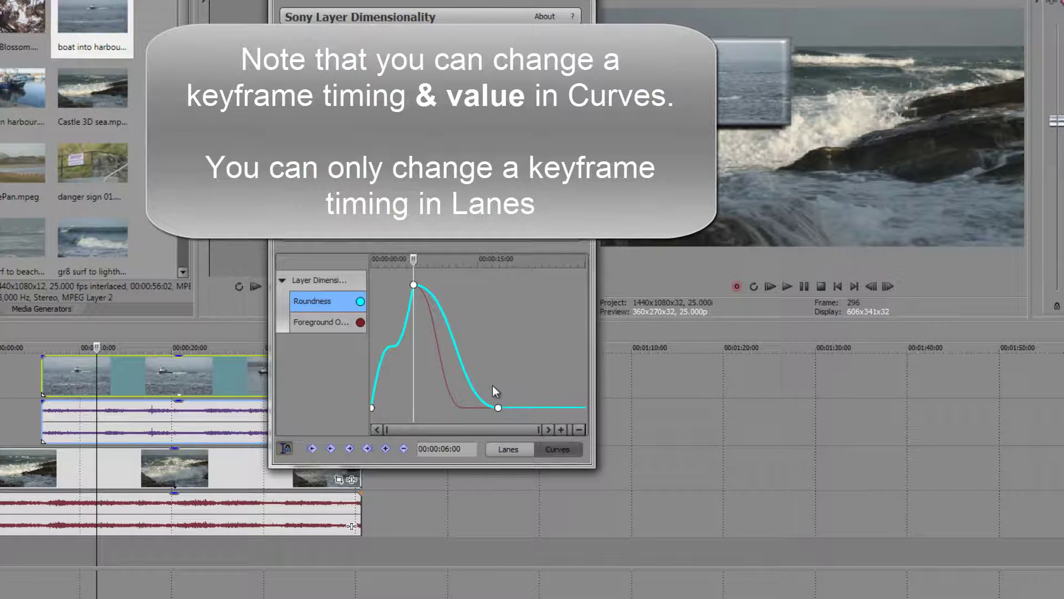
pyautogui.click(301, 324)
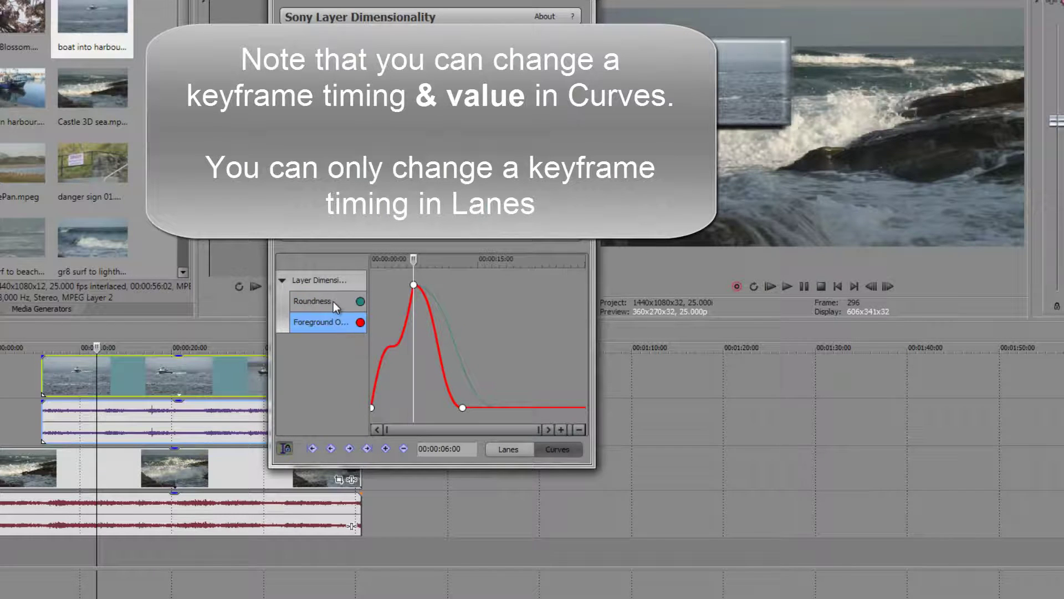
pyautogui.click(334, 302)
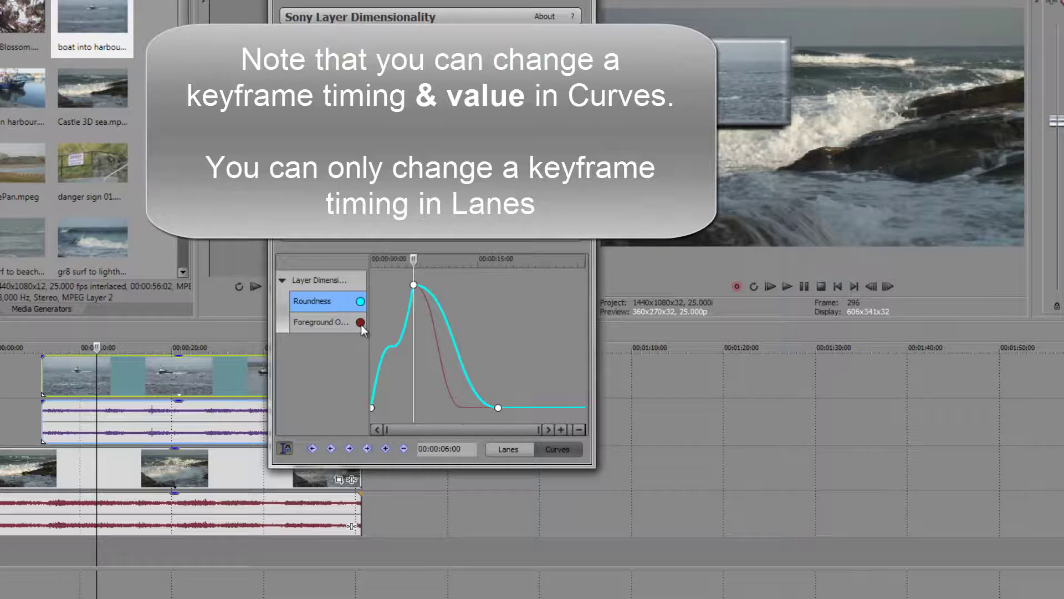
pyautogui.click(361, 325)
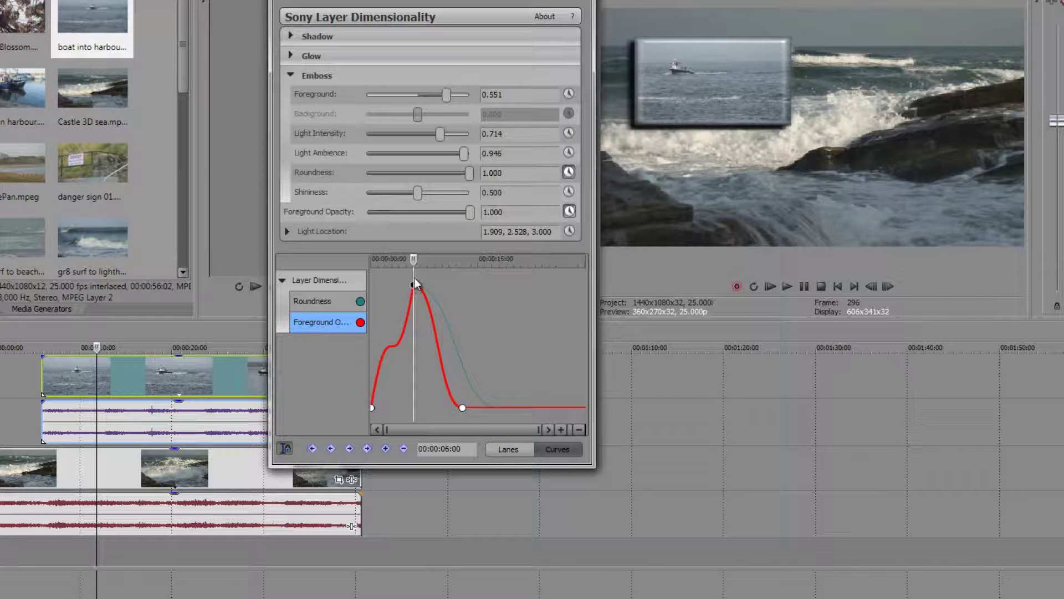
pyautogui.rightClick(413, 284)
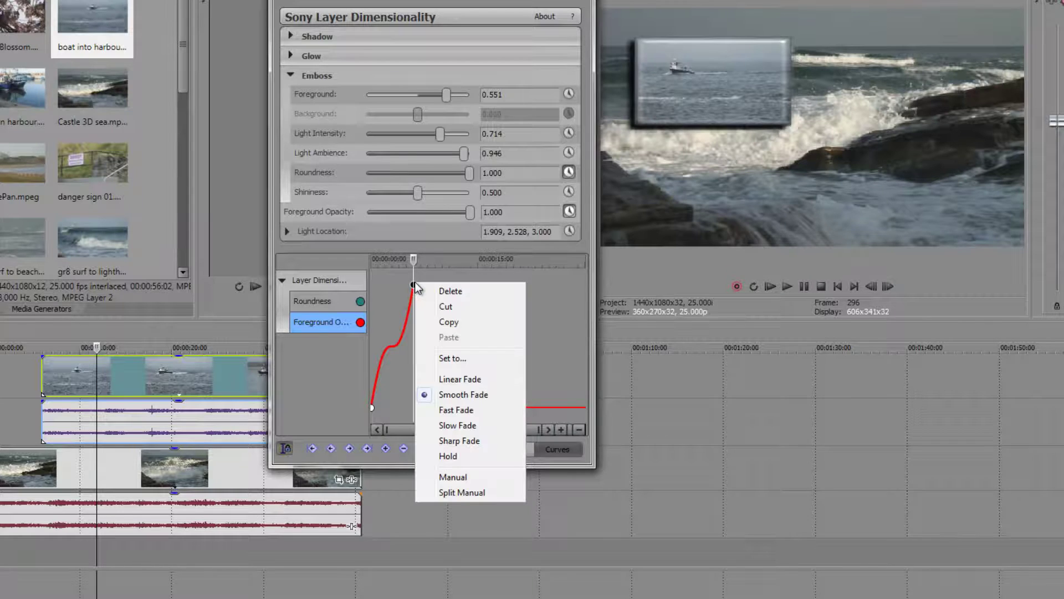
pyautogui.click(448, 425)
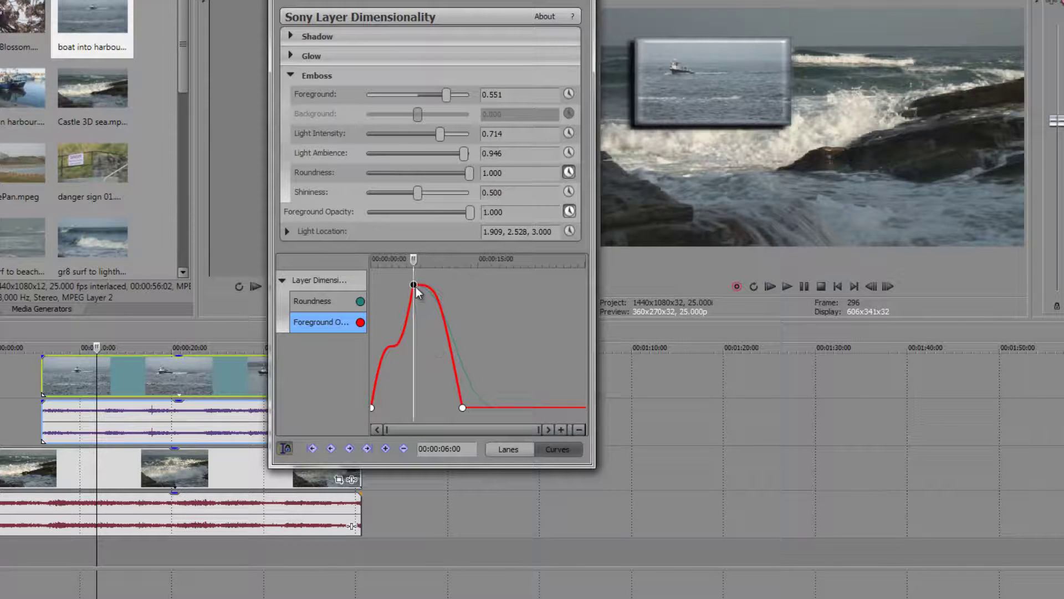
# Give the first Roundness keyframe a smooth S-shaped fade and move its last keyframe later.
pyautogui.click(371, 408)
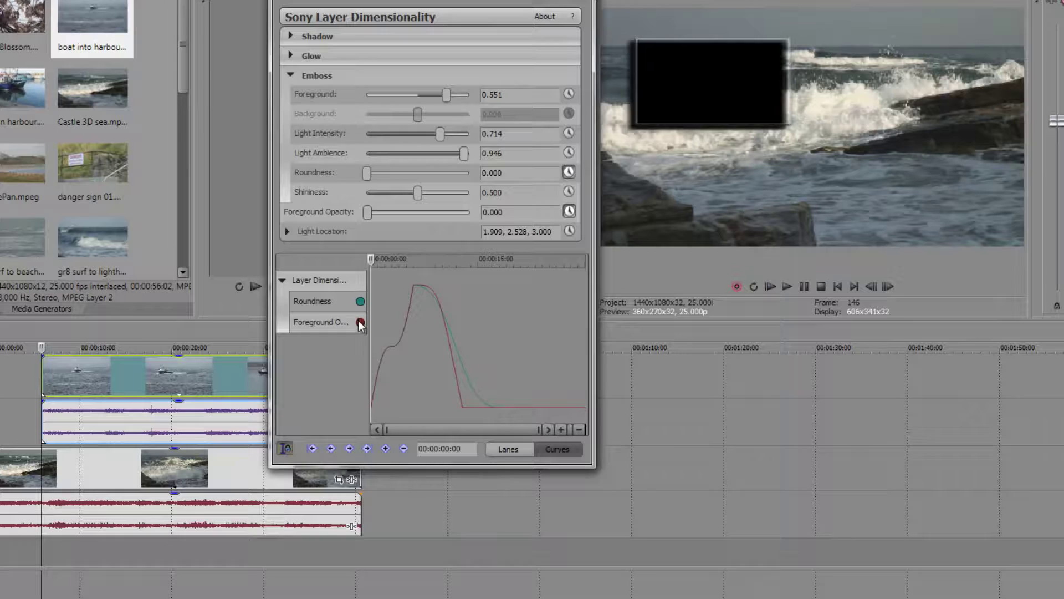
pyautogui.click(372, 406)
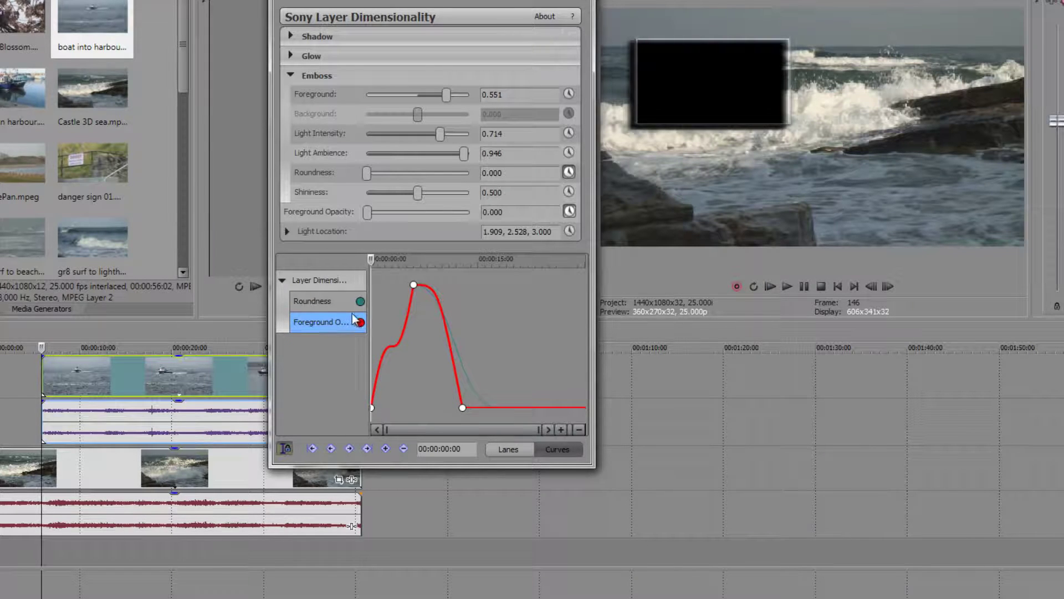
pyautogui.press('Up')
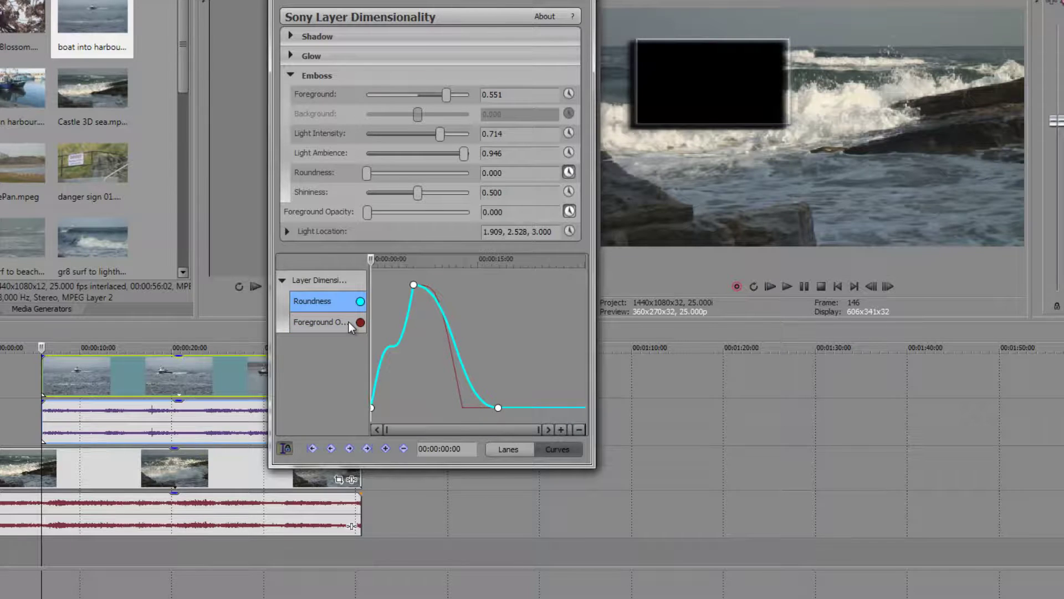
pyautogui.click(348, 322)
pyautogui.press('Up')
pyautogui.rightClick(371, 408)
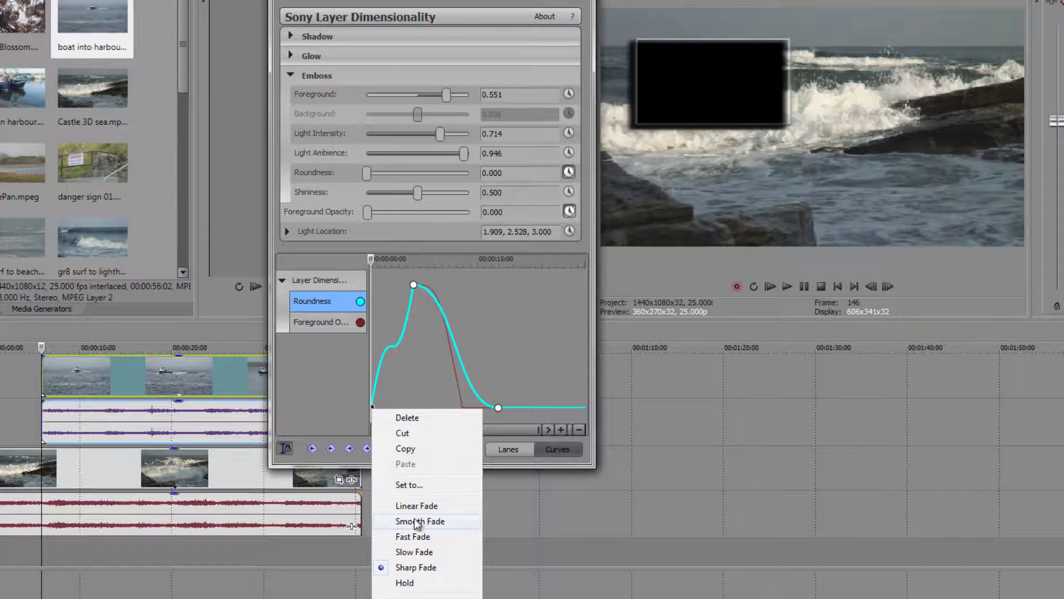
pyautogui.click(417, 521)
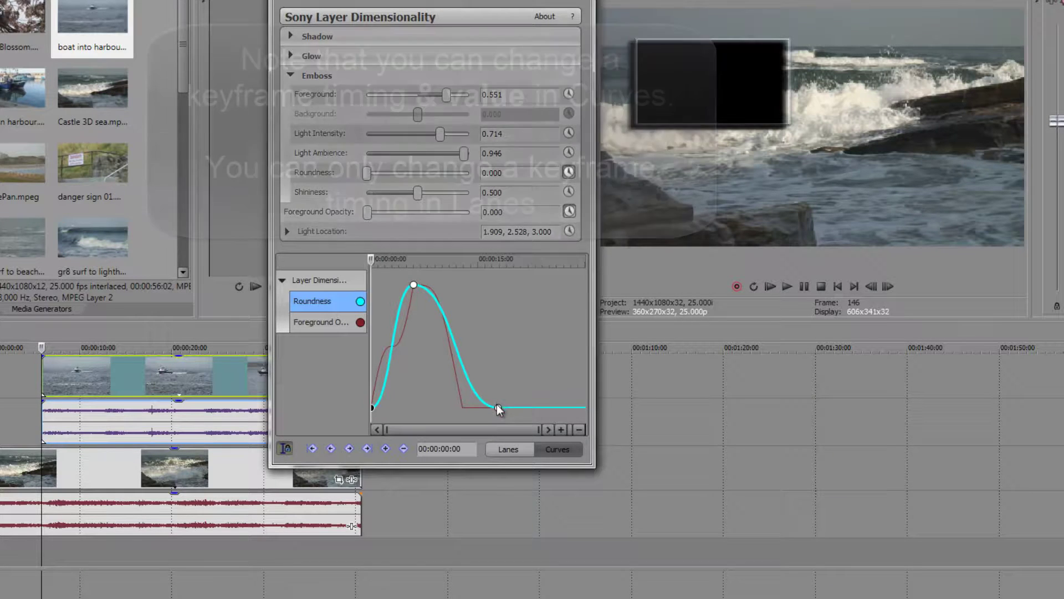
pyautogui.moveTo(497, 407); pyautogui.dragTo(531, 407)
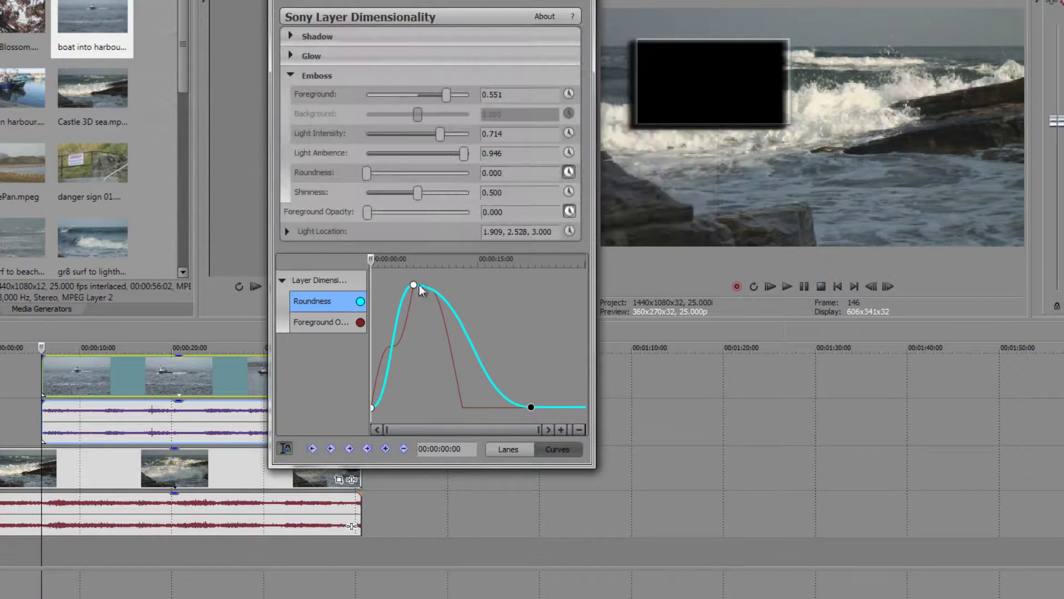
# Give the 00:00:06:00 Roundness peak keyframe a Slow Fade.
pyautogui.click(415, 286)
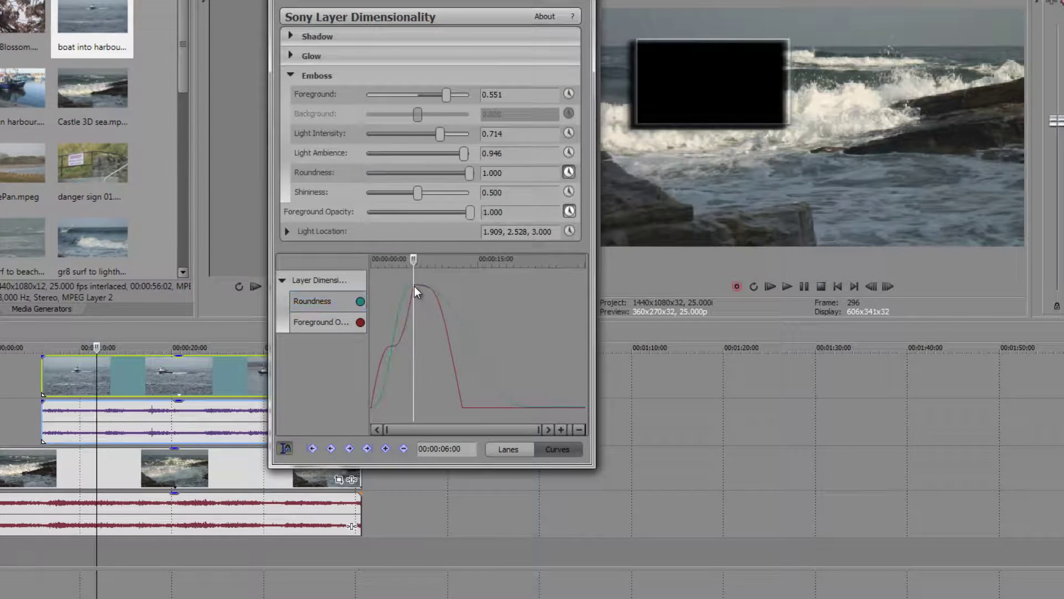
pyautogui.rightClick(414, 286)
pyautogui.press('Escape')
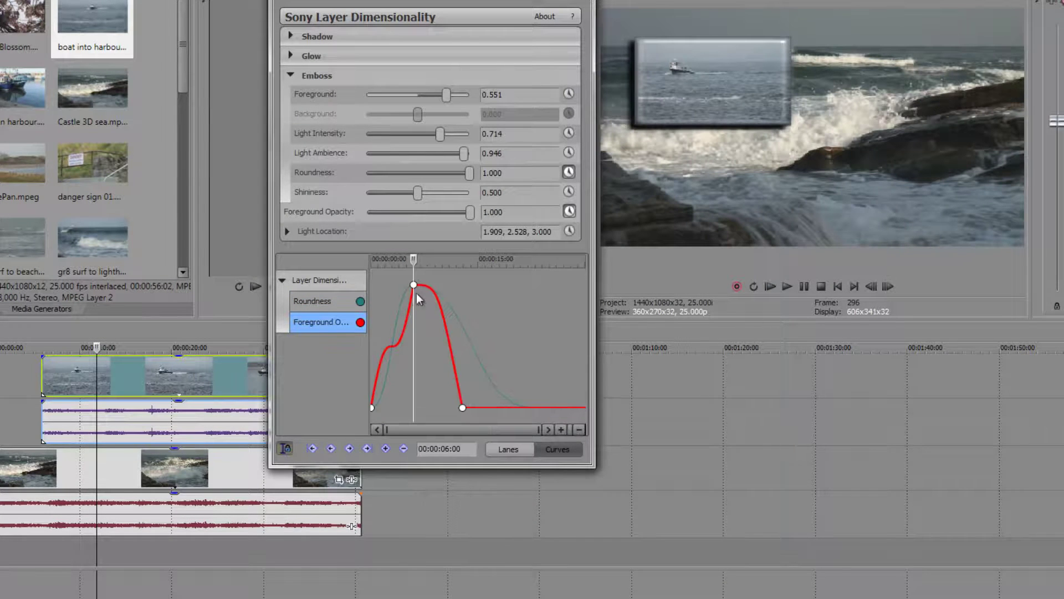
pyautogui.click(411, 289)
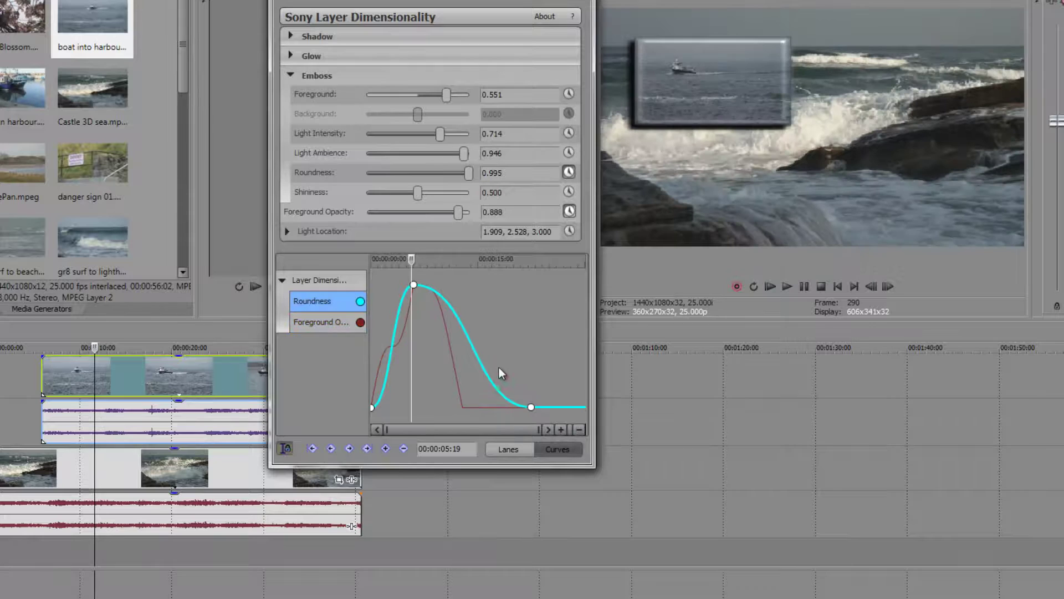
pyautogui.click(411, 285)
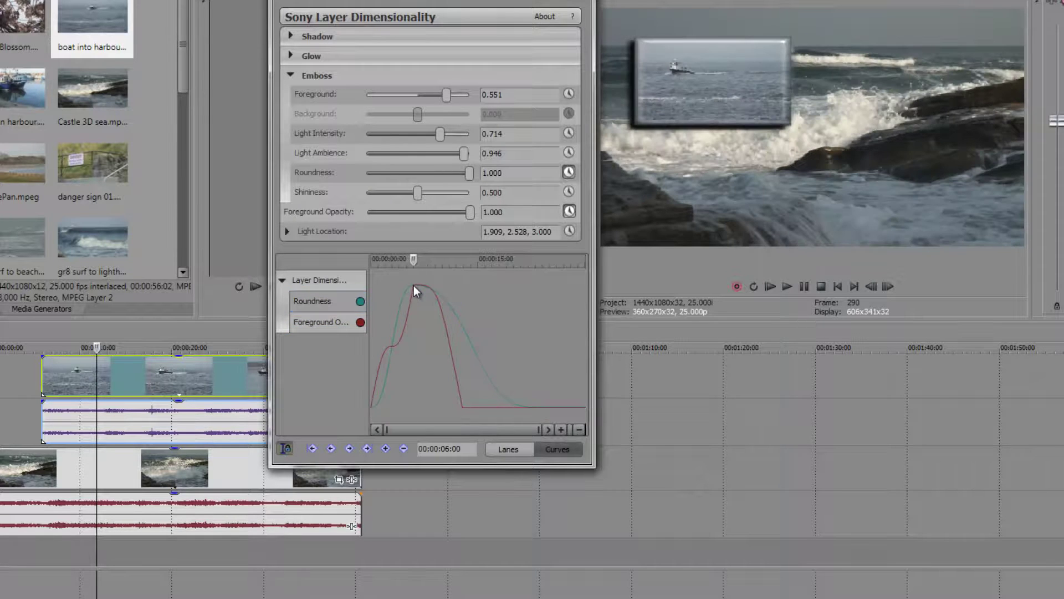
pyautogui.click(367, 301)
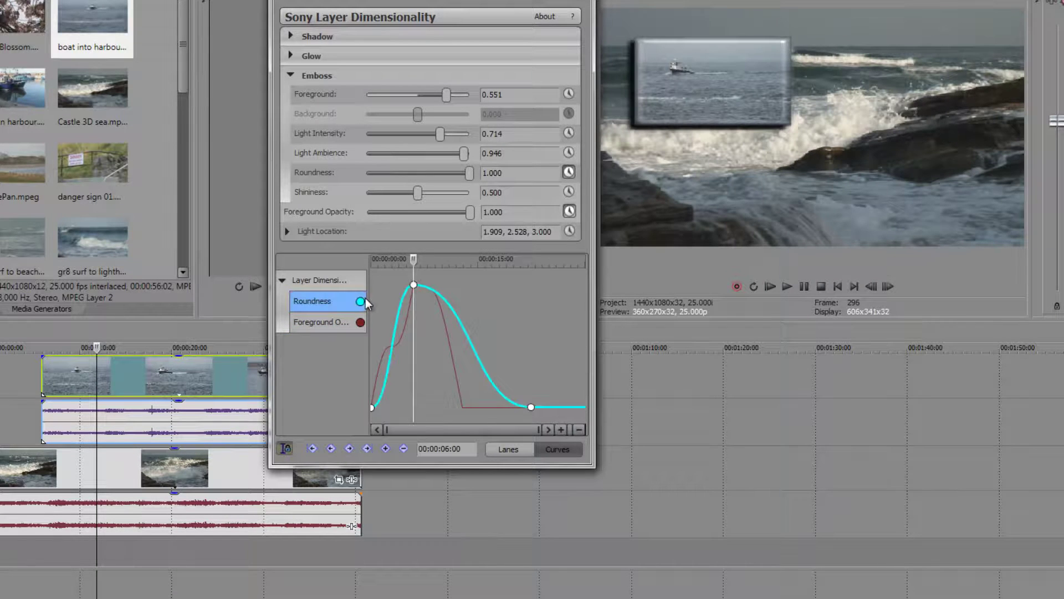
pyautogui.click(413, 284)
pyautogui.rightClick(413, 284)
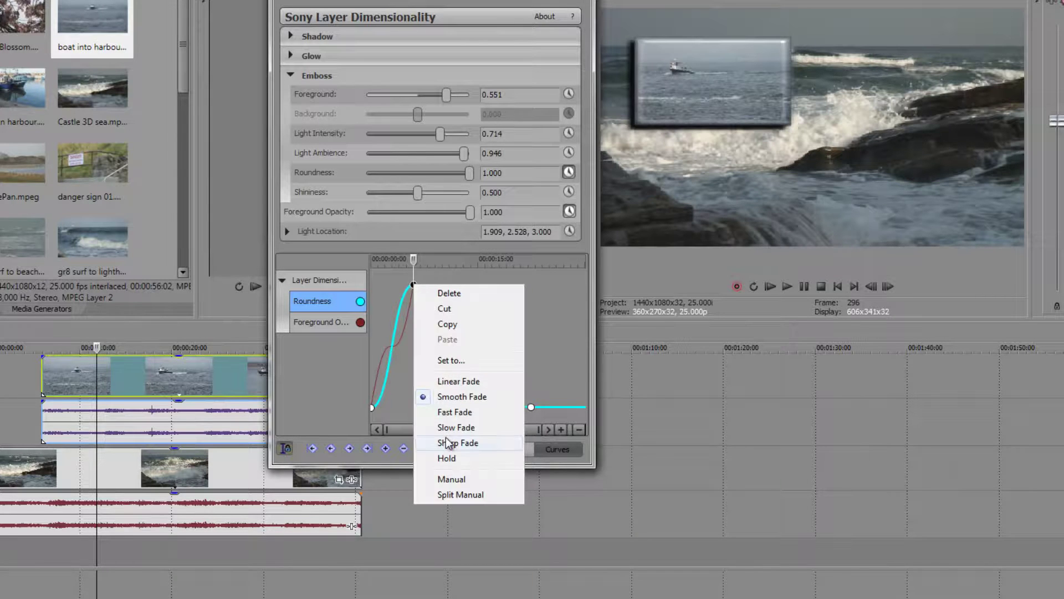
pyautogui.click(448, 428)
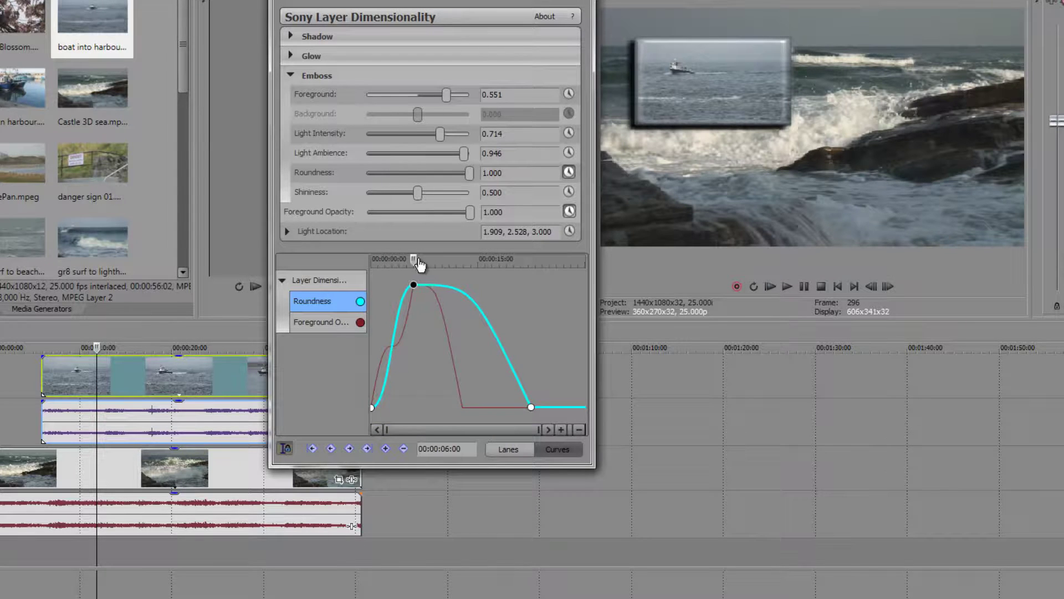
# Add a Roundness keyframe at 00:00:12:06.
pyautogui.moveTo(415, 259); pyautogui.dragTo(458, 260)
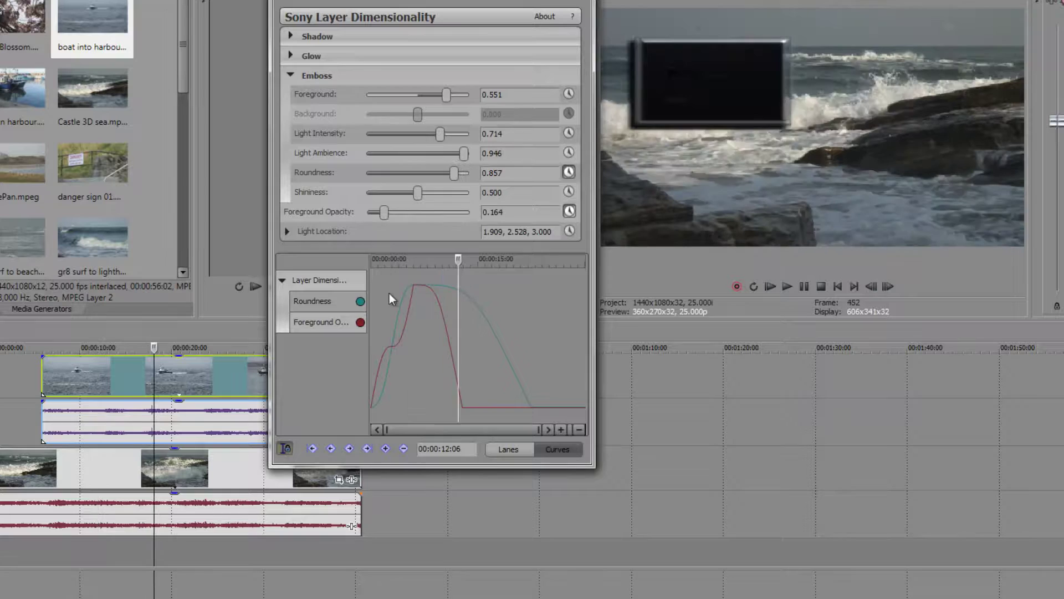
pyautogui.click(335, 299)
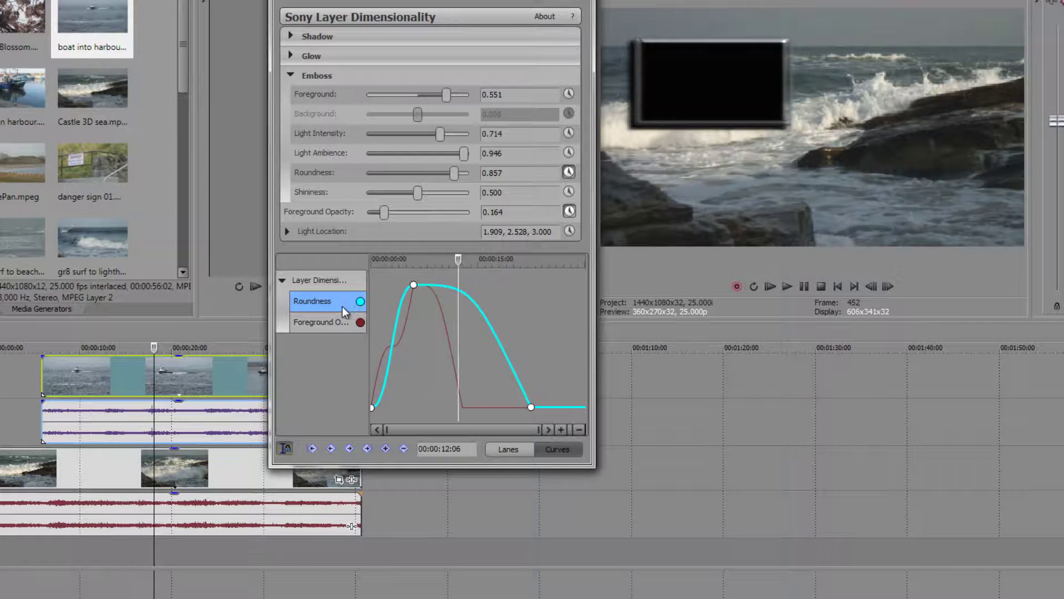
pyautogui.click(385, 448)
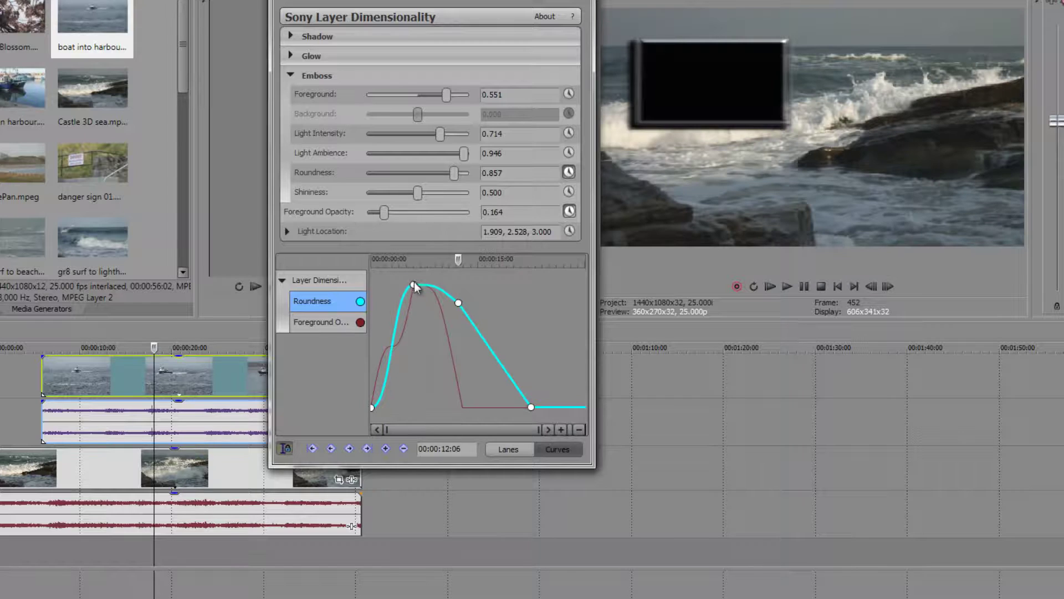
pyautogui.moveTo(459, 305)
pyautogui.mouseDown()
pyautogui.moveTo(527, 408)
pyautogui.moveTo(460, 304)
pyautogui.mouseUp()
# Give the new Roundness keyframe a Sharp Fade, checking it in Lanes and Curves views.
pyautogui.rightClick(459, 302)
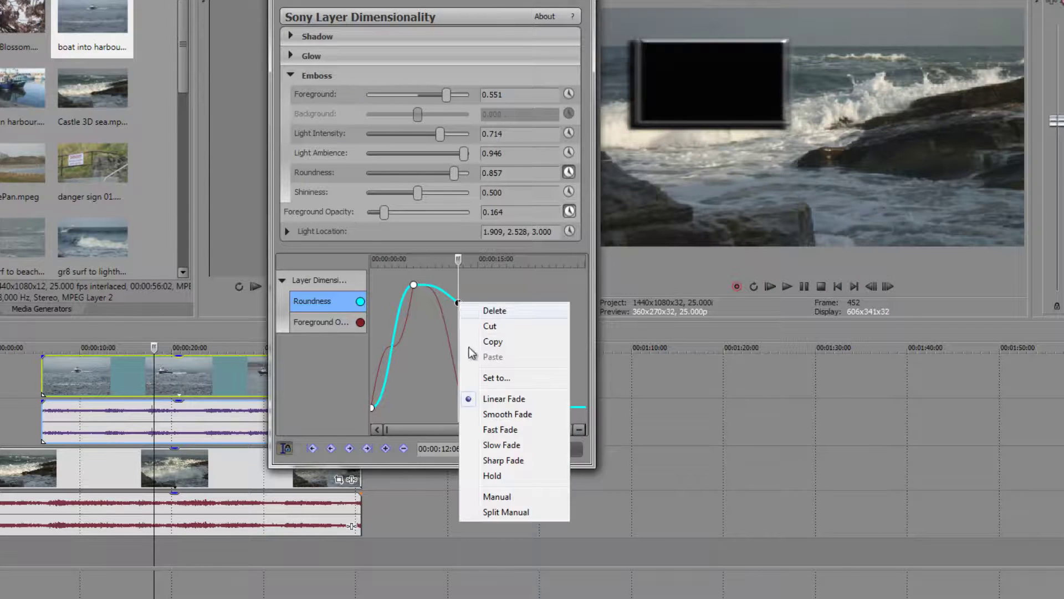
pyautogui.click(499, 459)
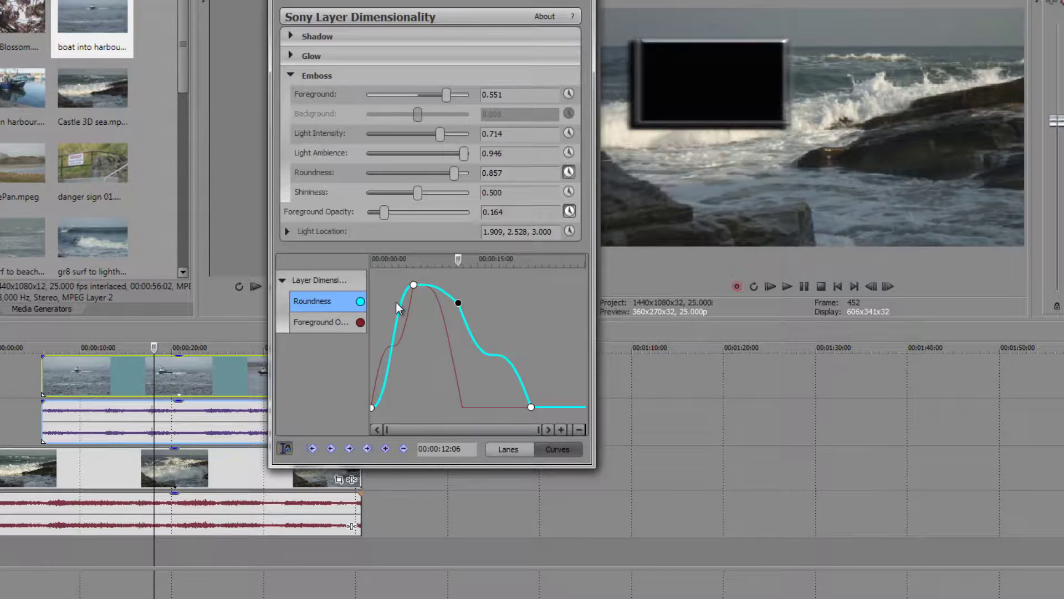
pyautogui.click(509, 448)
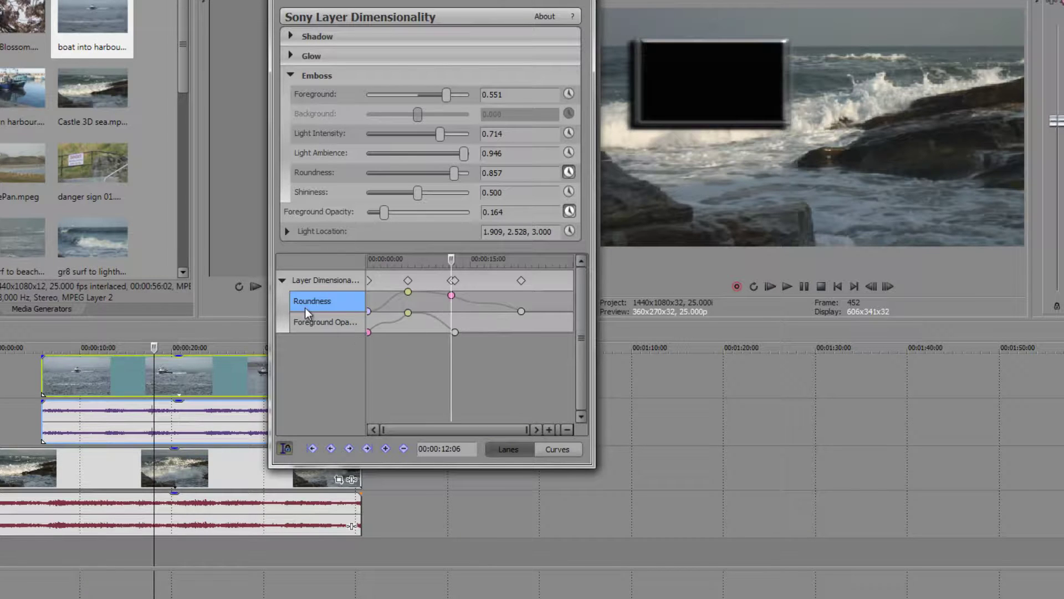
pyautogui.click(556, 450)
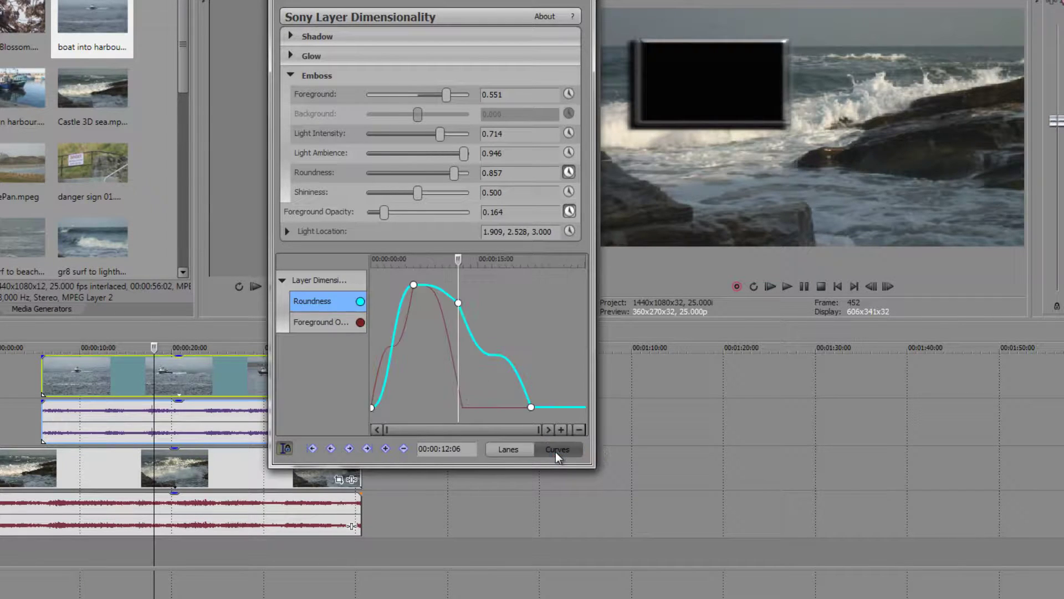
# Maximise the effect window, make the keyframe graph taller, and show Roundness and Foreground Opacity as lanes.
pyautogui.doubleClick(464, 467)
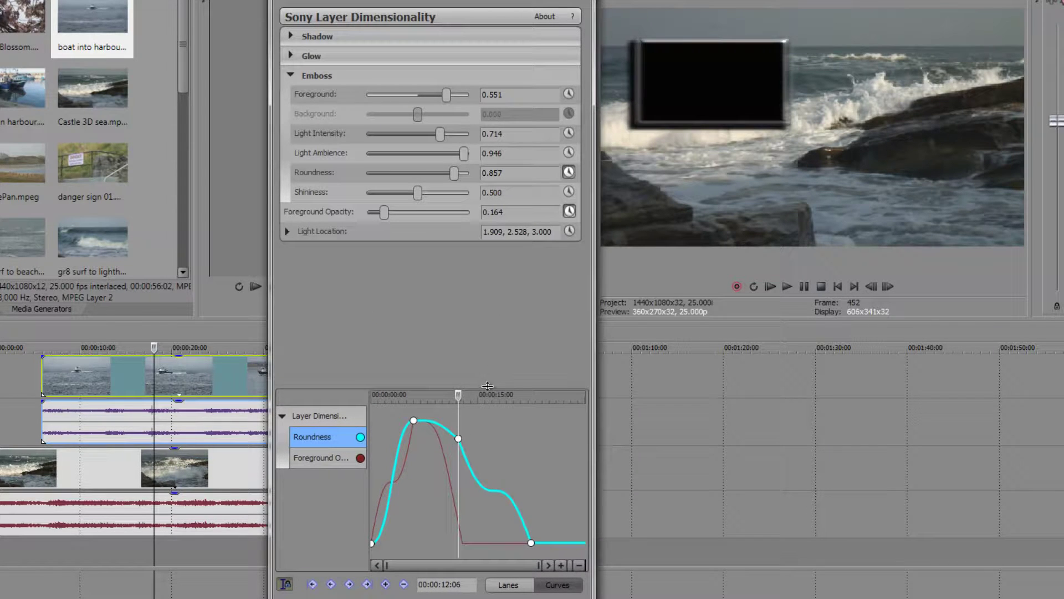
pyautogui.moveTo(488, 375); pyautogui.dragTo(492, 265)
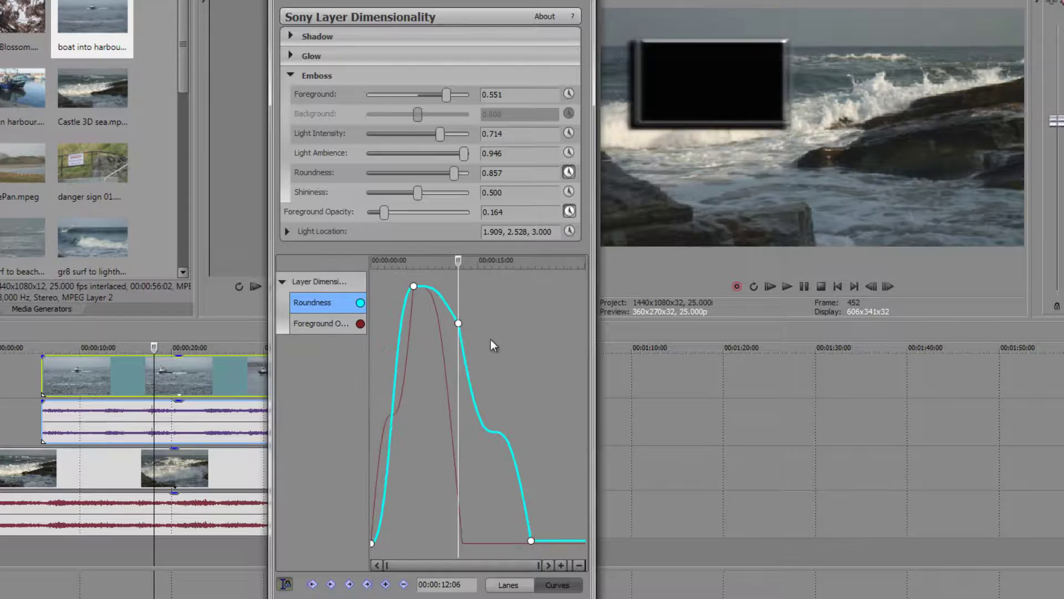
pyautogui.click(509, 584)
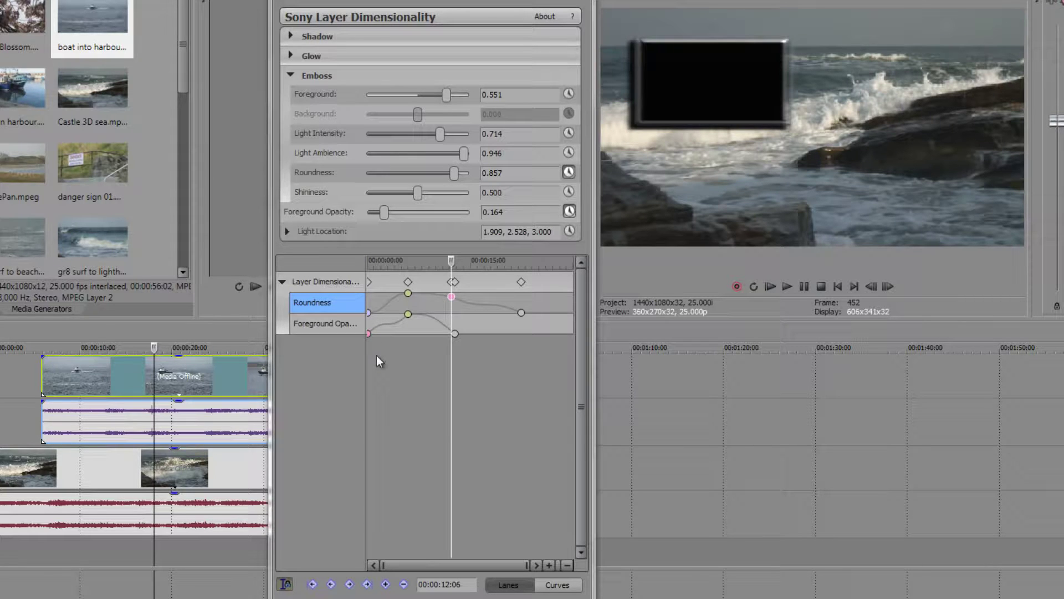
# Try Smooth Fade and then Fast Fade on the 00:00:12:06 Roundness keyframe.
pyautogui.rightClick(451, 299)
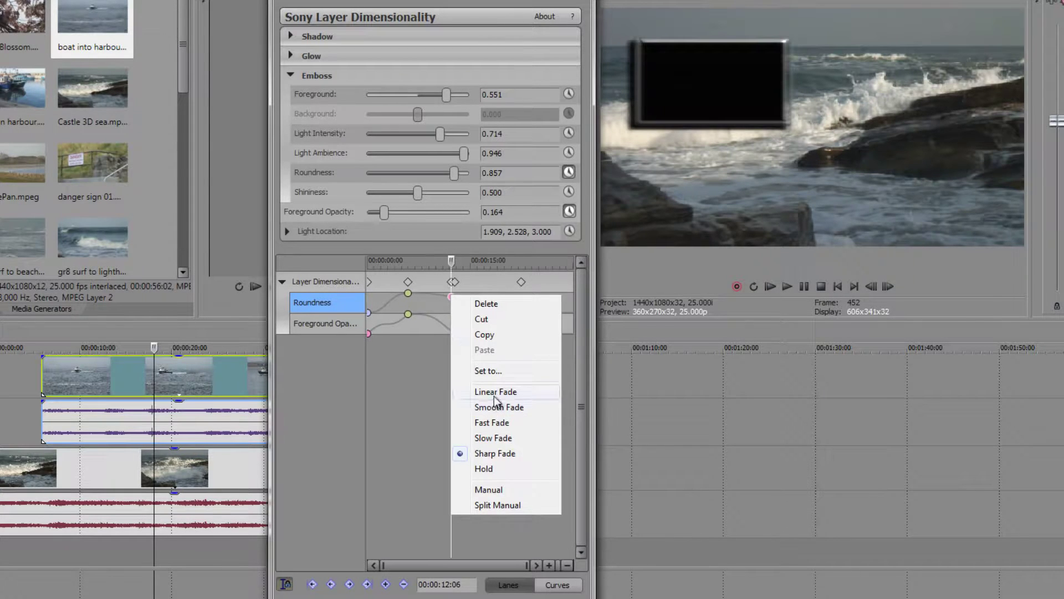
pyautogui.click(496, 405)
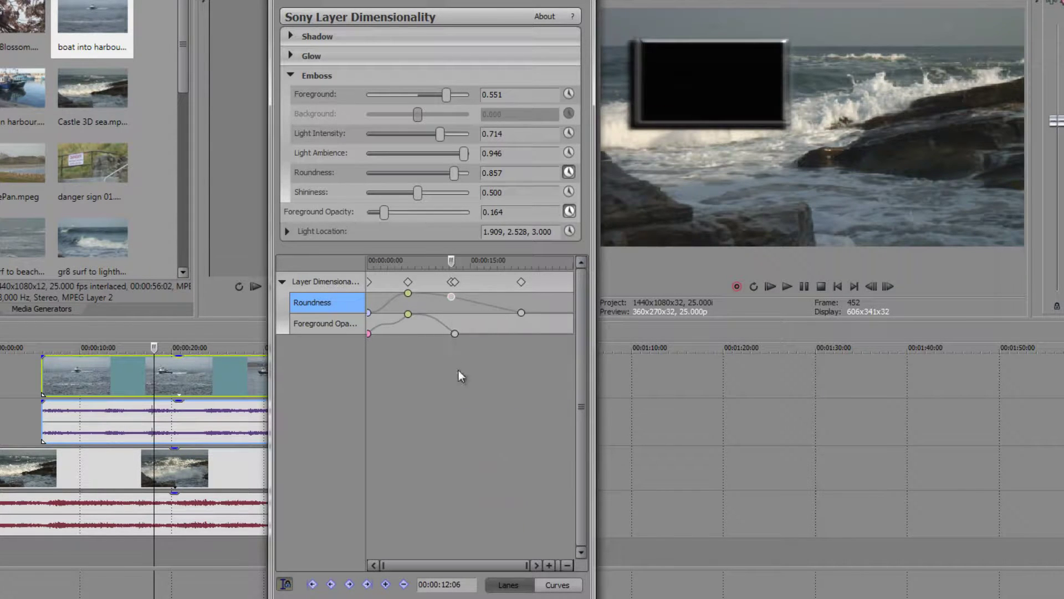
pyautogui.rightClick(451, 298)
pyautogui.click(480, 411)
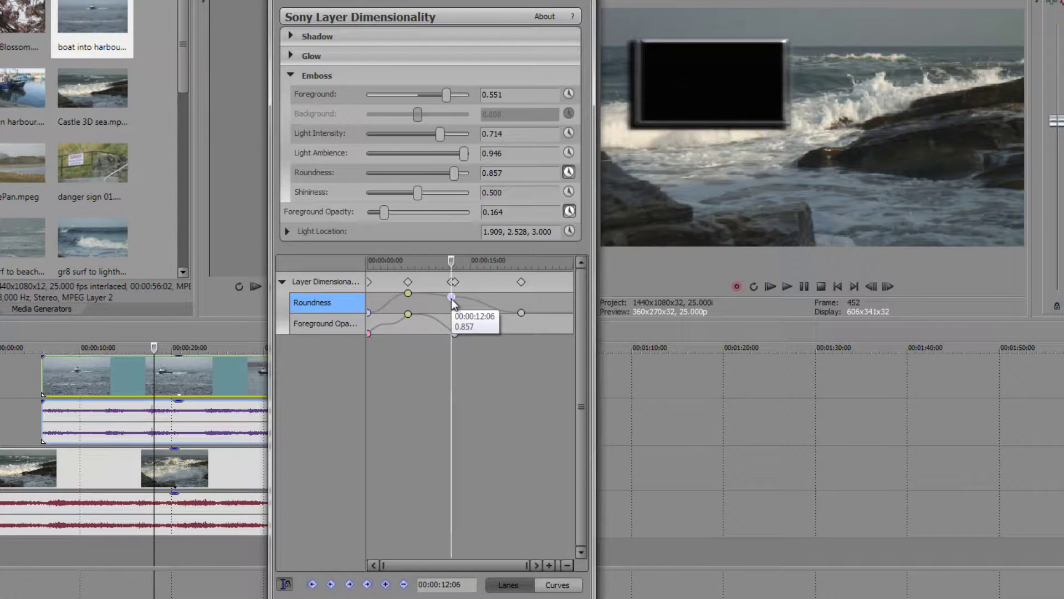
pyautogui.rightClick(451, 297)
pyautogui.click(488, 428)
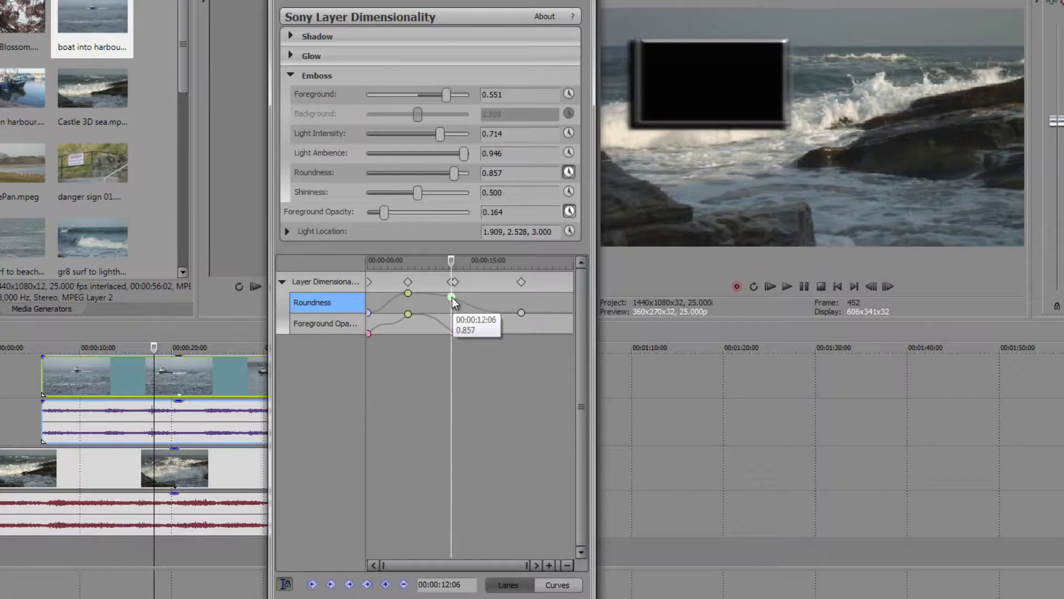
# Try Slow and Sharp Fade on the Roundness keyframe, then set it to Hold.
pyautogui.rightClick(452, 297)
pyautogui.click(482, 441)
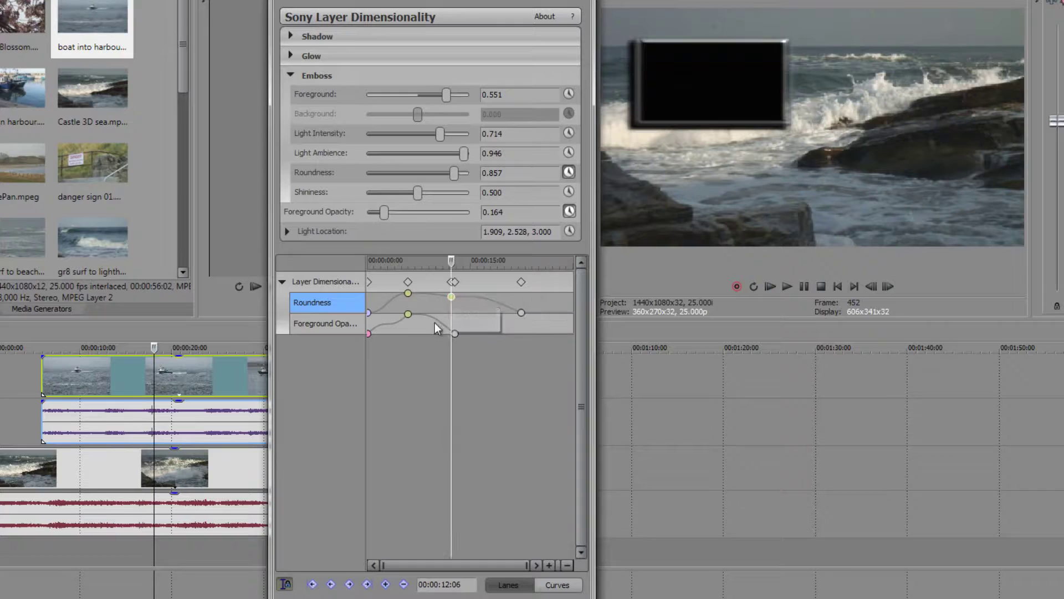
pyautogui.rightClick(451, 298)
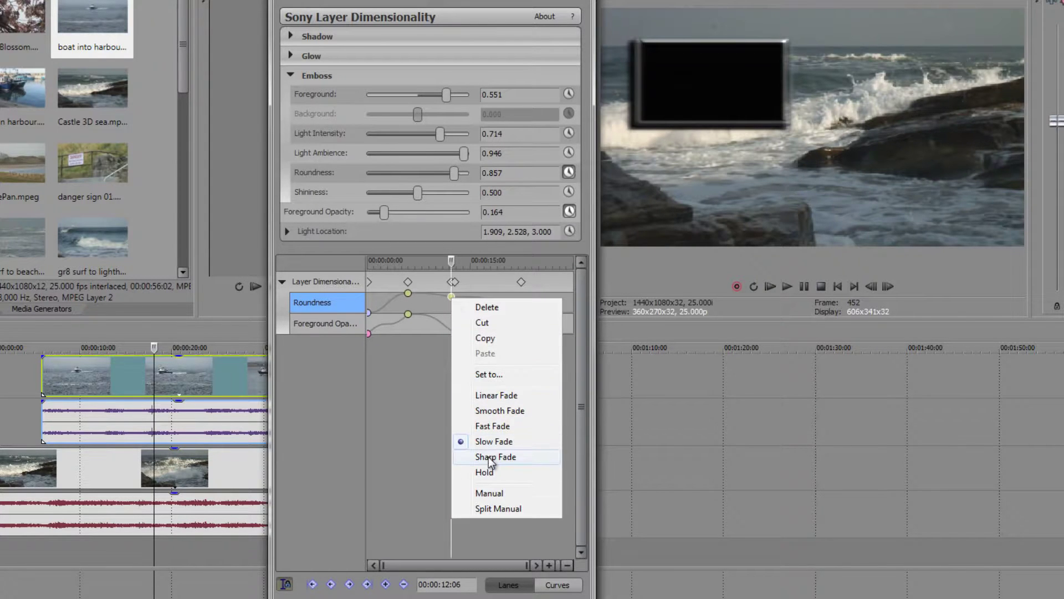
pyautogui.click(488, 456)
pyautogui.rightClick(452, 297)
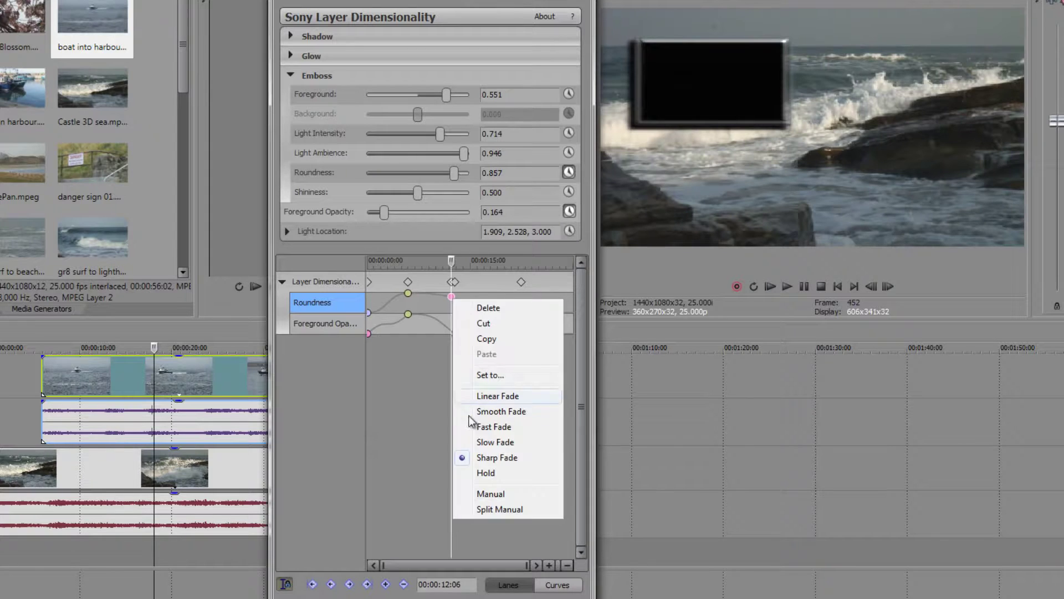
pyautogui.click(488, 471)
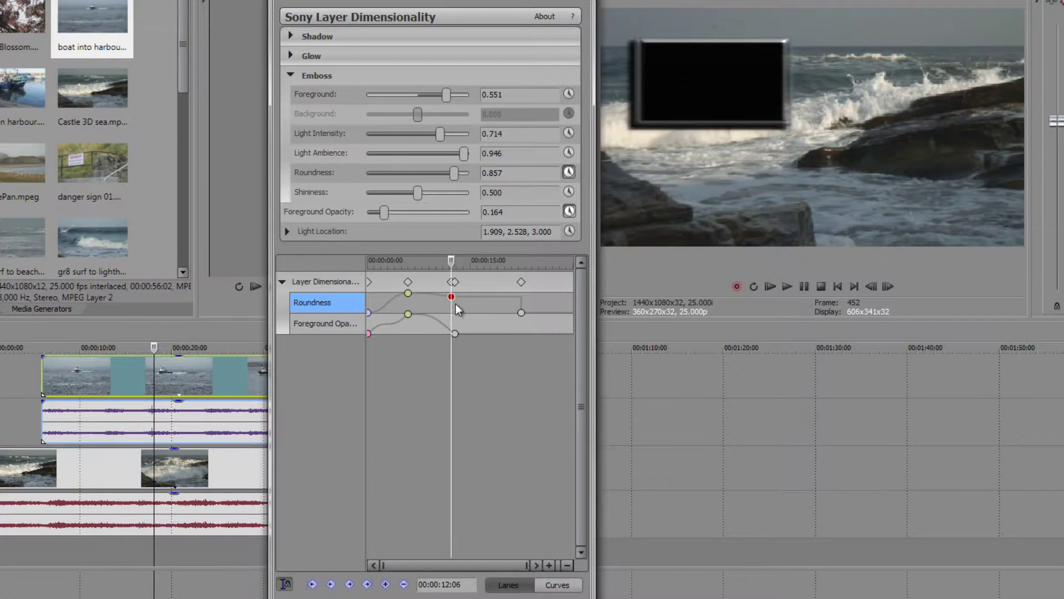
pyautogui.moveTo(452, 297)
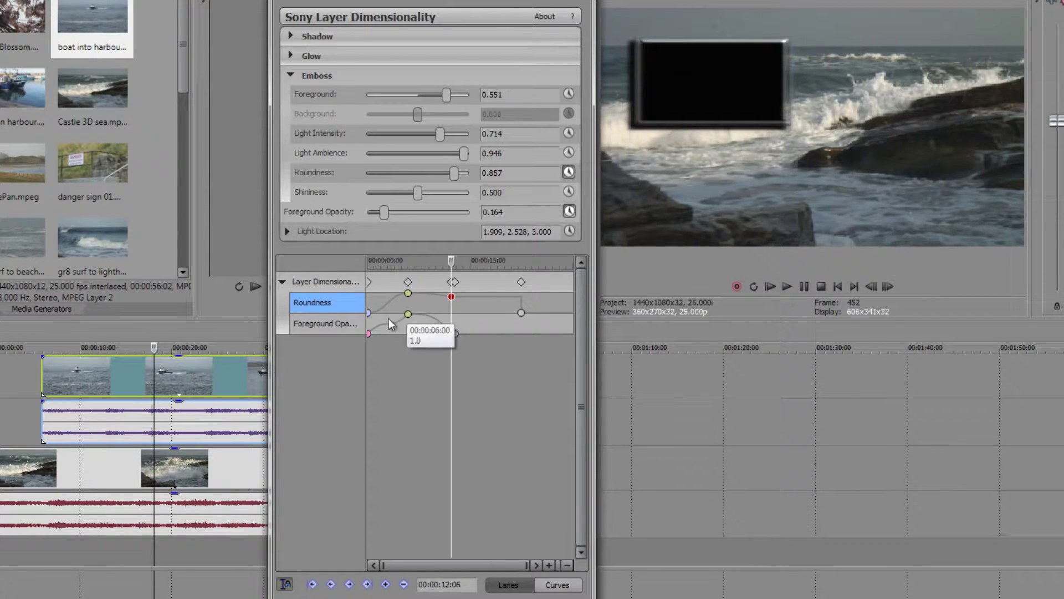
pyautogui.moveTo(370, 333)
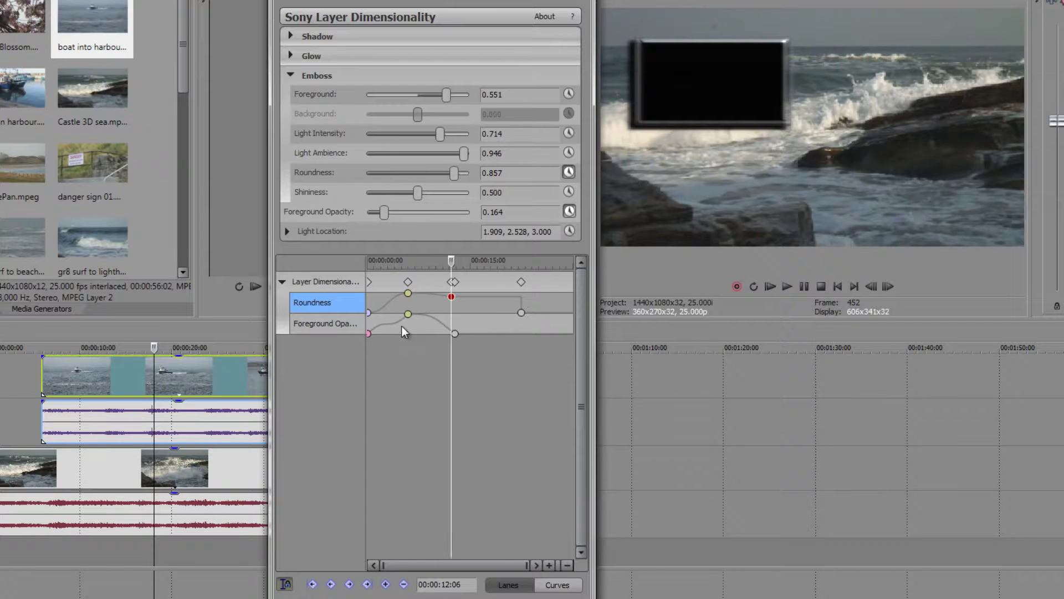
pyautogui.click(555, 585)
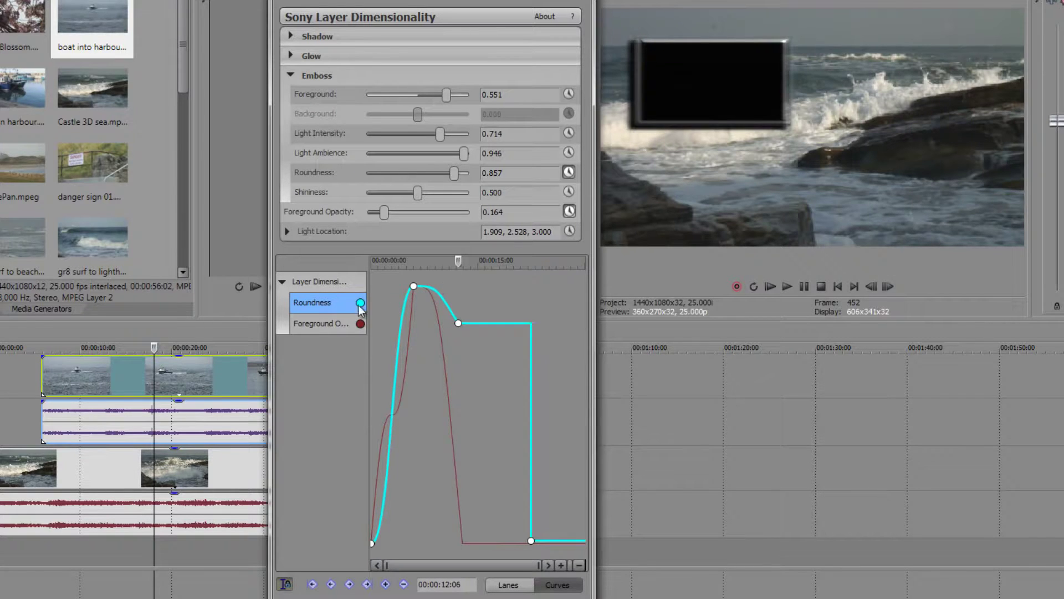
pyautogui.click(340, 327)
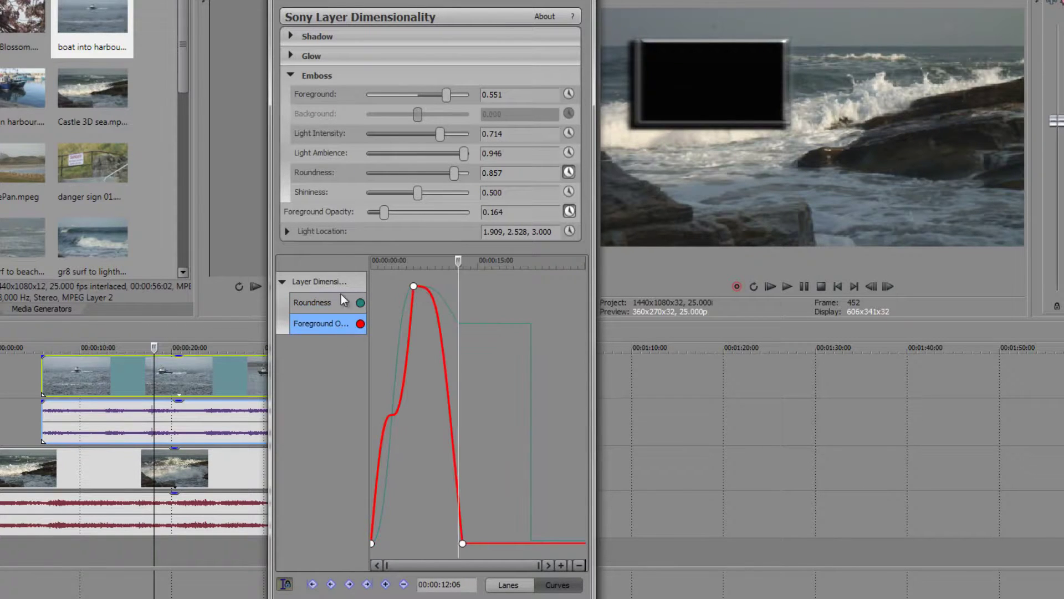
pyautogui.click(508, 586)
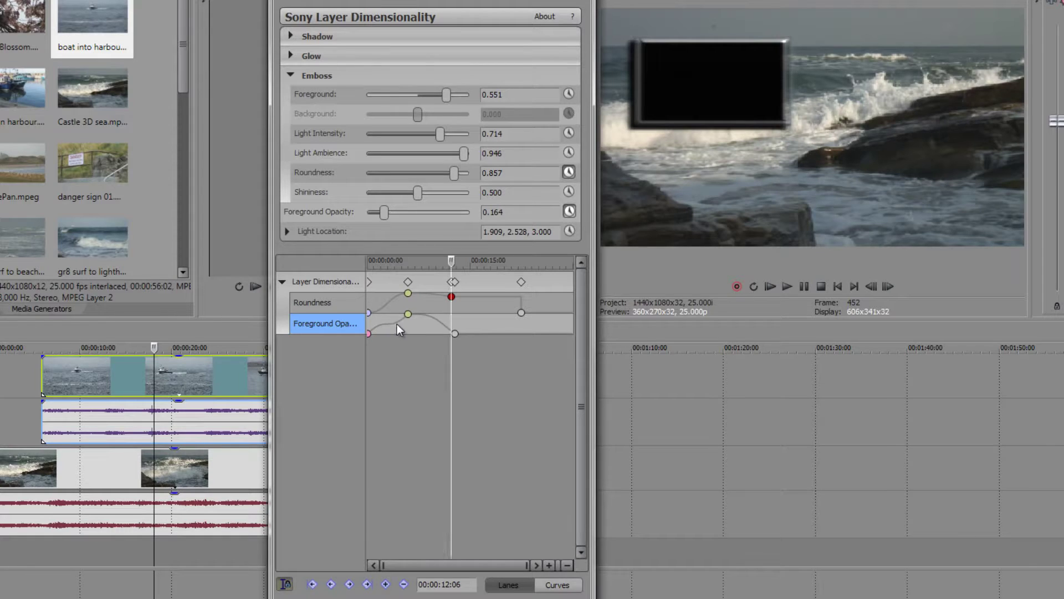
pyautogui.moveTo(408, 321)
pyautogui.moveTo(406, 296)
pyautogui.click(557, 586)
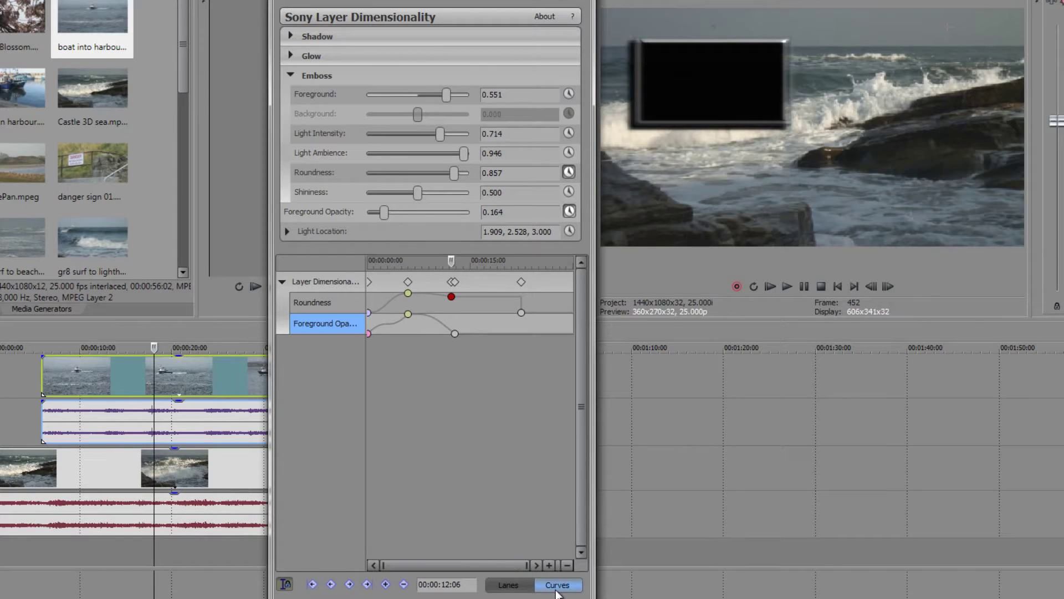
pyautogui.click(509, 587)
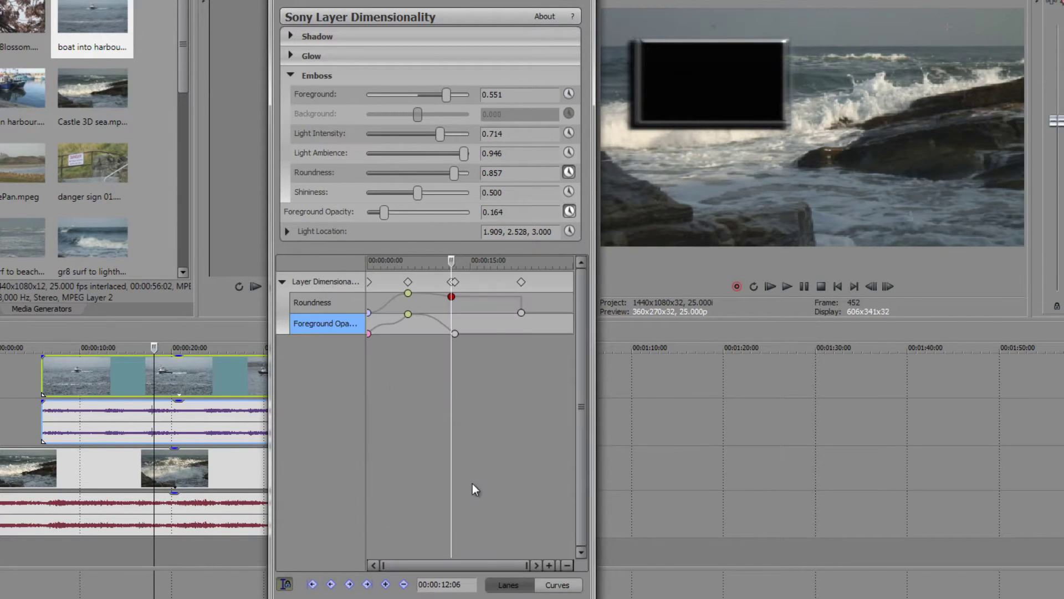